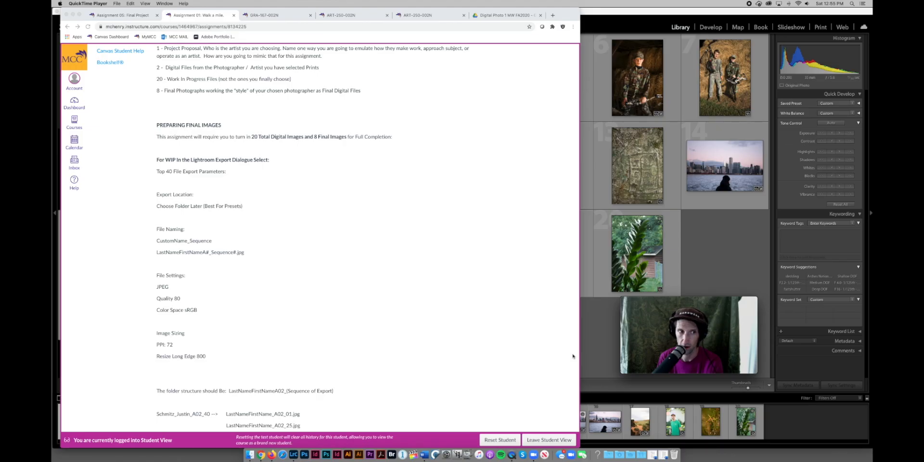
Highlight the FINAL 9 export parameters line on the Canvas assignment page.
{"action": "scroll", "coordinate": [454, 341], "scroll_direction": "down", "scroll_amount": 5}
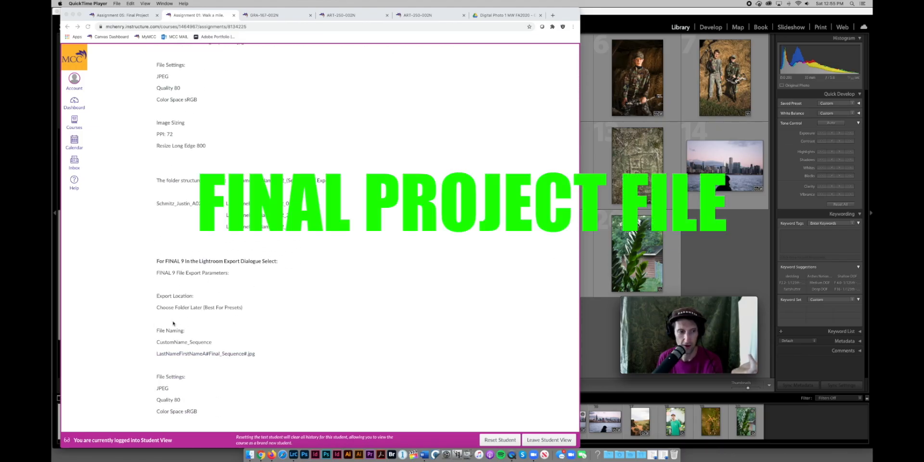
{"action": "left_click", "coordinate": [151, 270]}
{"action": "left_click_drag", "start_coordinate": [229, 272], "coordinate": [159, 272]}
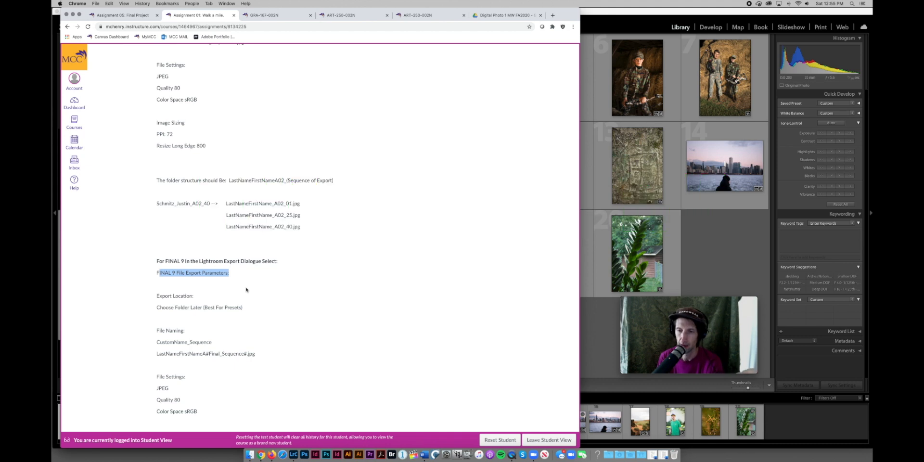
Narrow the Chrome window to reveal more Lightroom photos and return to the page top.
{"action": "scroll", "coordinate": [245, 289], "scroll_direction": "up", "scroll_amount": 5}
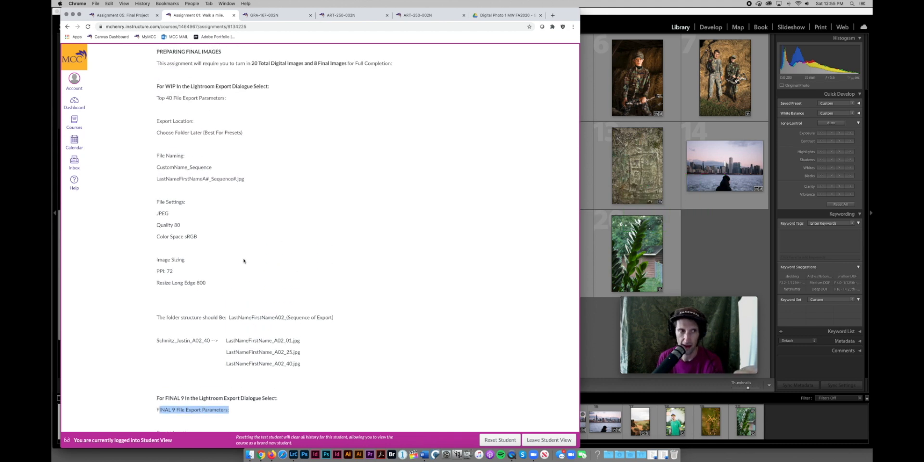
{"action": "left_click", "coordinate": [243, 261]}
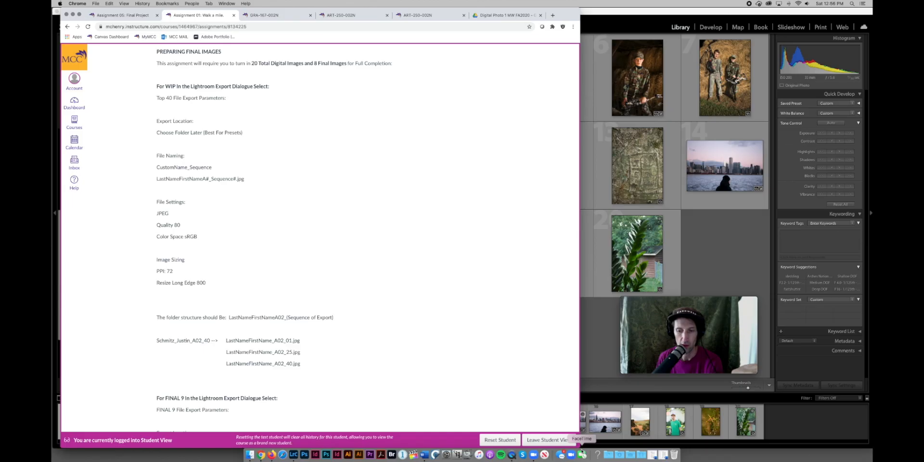
{"action": "left_click_drag", "start_coordinate": [578, 445], "coordinate": [476, 441]}
{"action": "scroll", "coordinate": [169, 119], "scroll_direction": "up", "scroll_amount": 10}
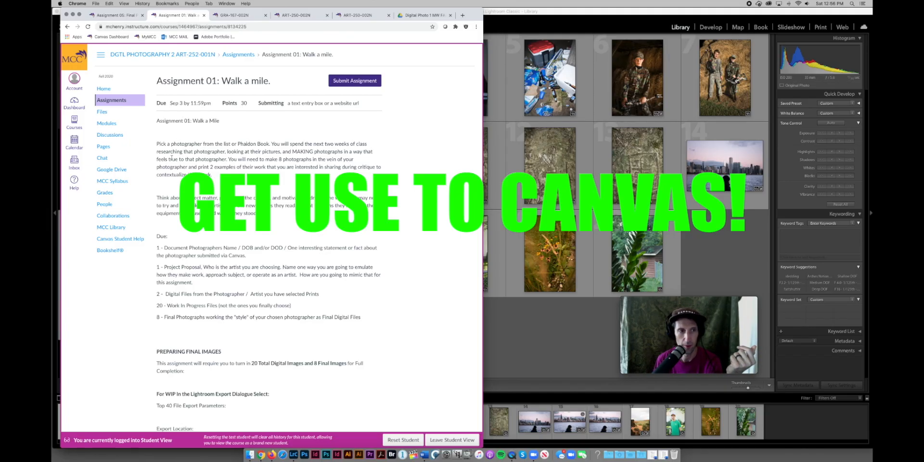
{"action": "scroll", "coordinate": [244, 245], "scroll_direction": "down", "scroll_amount": 5}
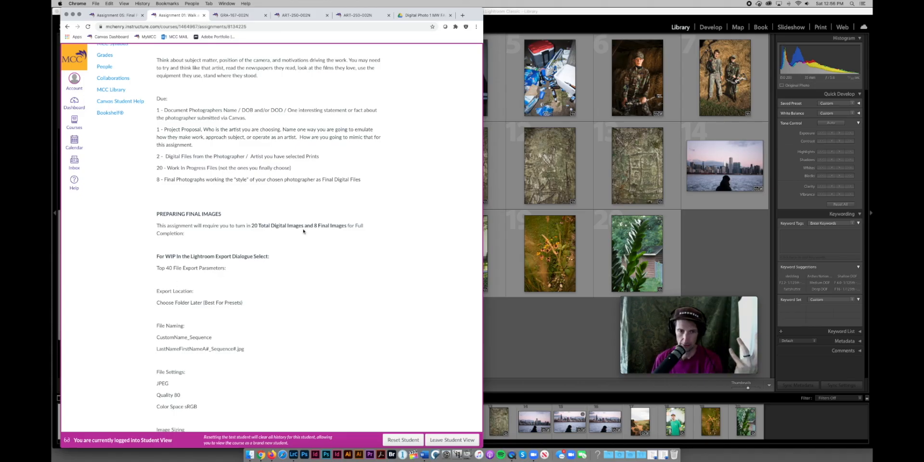
{"action": "left_click_drag", "start_coordinate": [250, 226], "coordinate": [267, 226]}
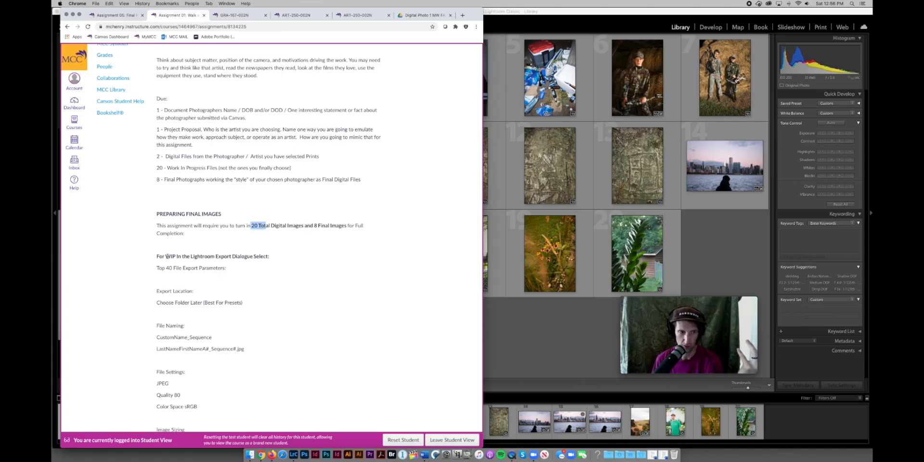
{"action": "left_click_drag", "start_coordinate": [166, 267], "coordinate": [189, 268]}
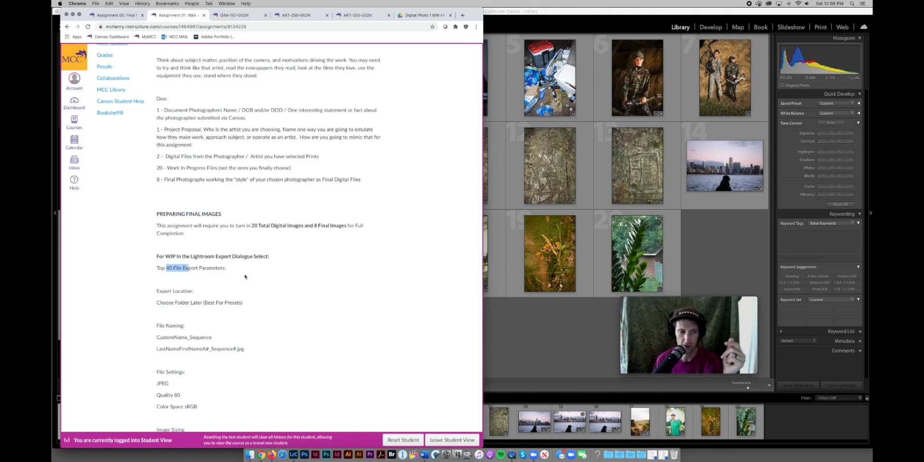
{"action": "scroll", "coordinate": [244, 277], "scroll_direction": "down", "scroll_amount": 3}
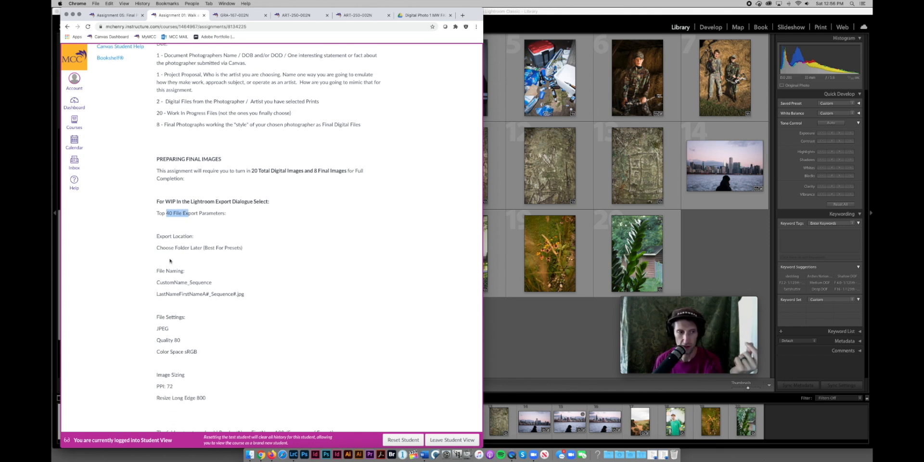
{"action": "left_click", "coordinate": [182, 248]}
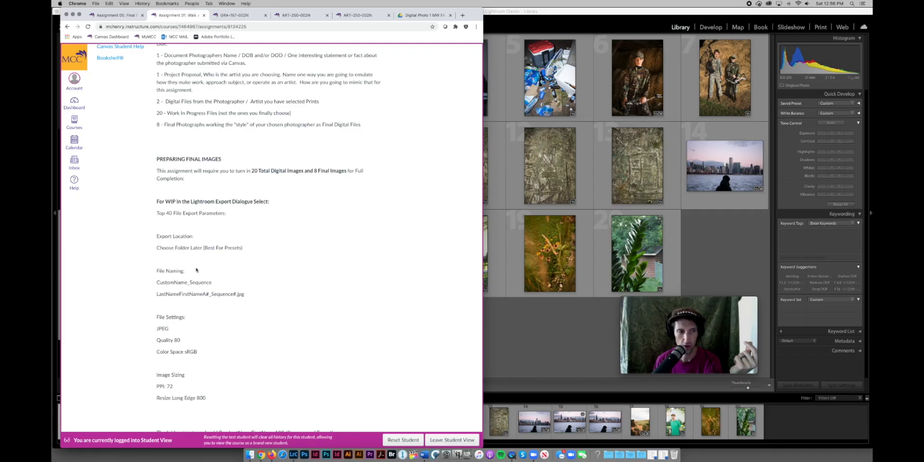
{"action": "scroll", "coordinate": [195, 275], "scroll_direction": "down", "scroll_amount": 2}
{"action": "left_click_drag", "start_coordinate": [155, 226], "coordinate": [247, 251]}
{"action": "left_click", "coordinate": [174, 240]}
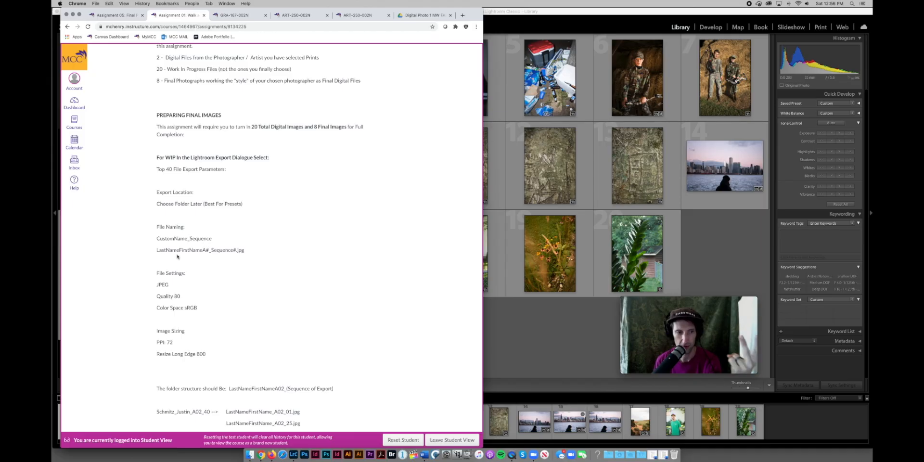
{"action": "left_click_drag", "start_coordinate": [209, 250], "coordinate": [236, 250]}
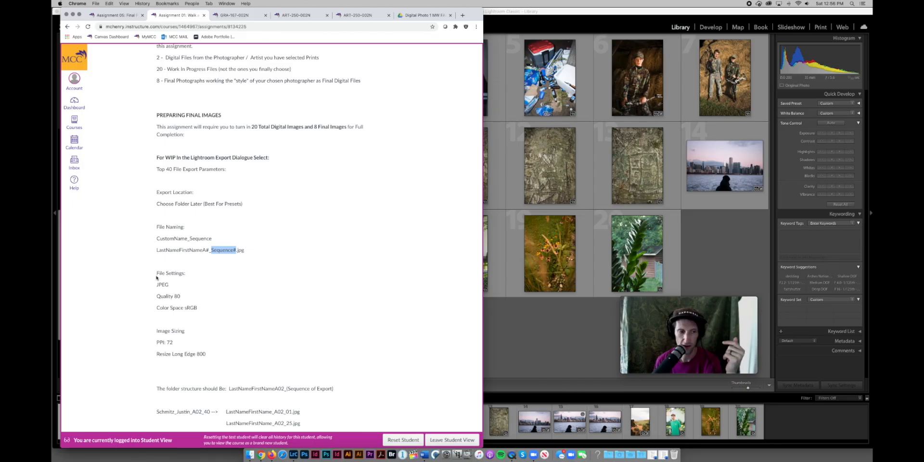
{"action": "left_click_drag", "start_coordinate": [155, 275], "coordinate": [196, 309]}
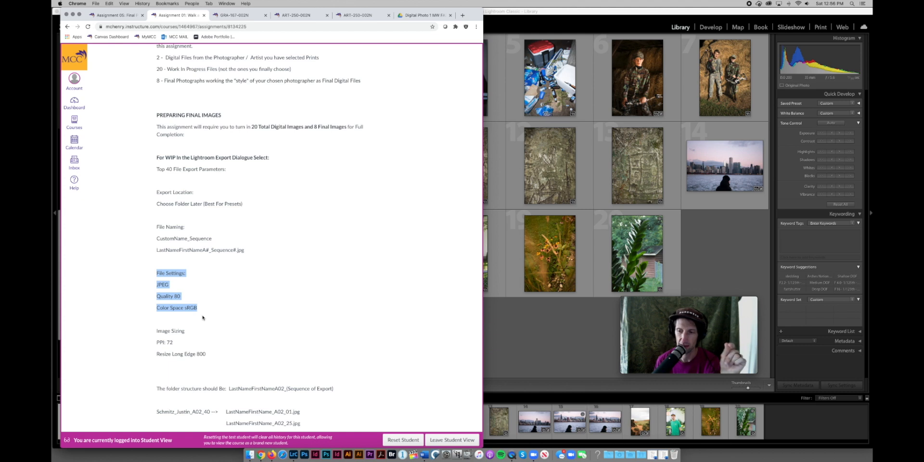
{"action": "left_click", "coordinate": [170, 331]}
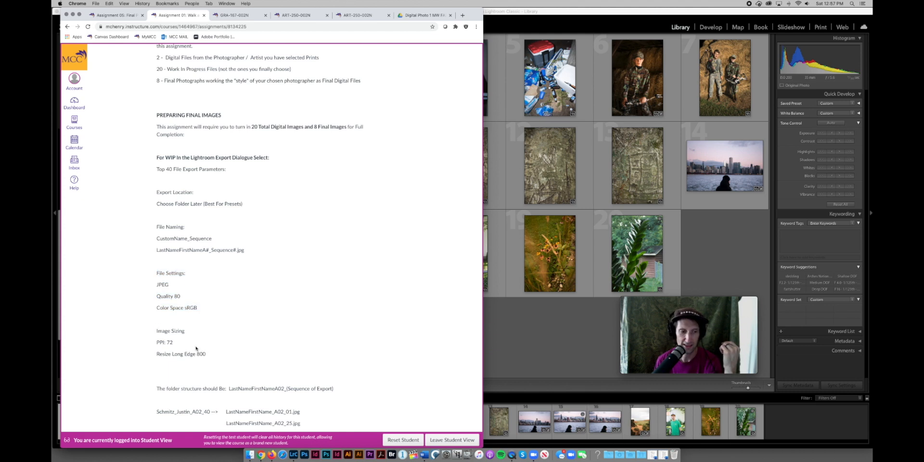
{"action": "left_click_drag", "start_coordinate": [156, 331], "coordinate": [206, 355]}
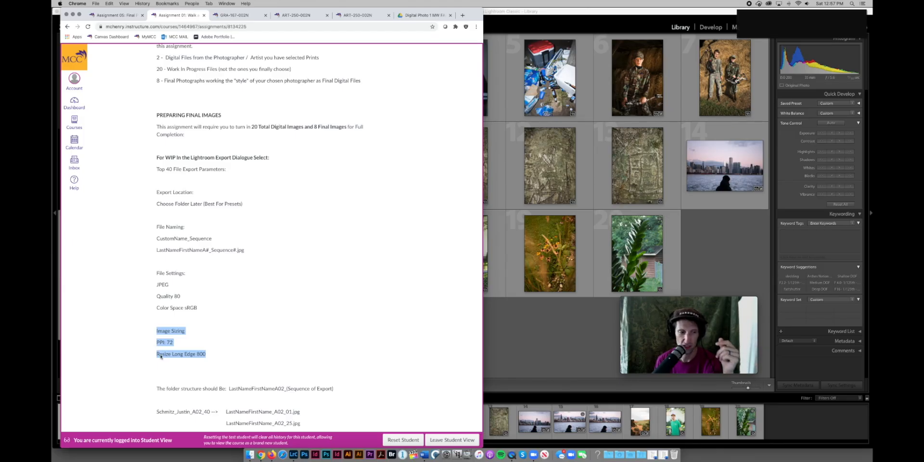
{"action": "left_click", "coordinate": [715, 20]}
{"action": "key", "text": "shift+Tab"}
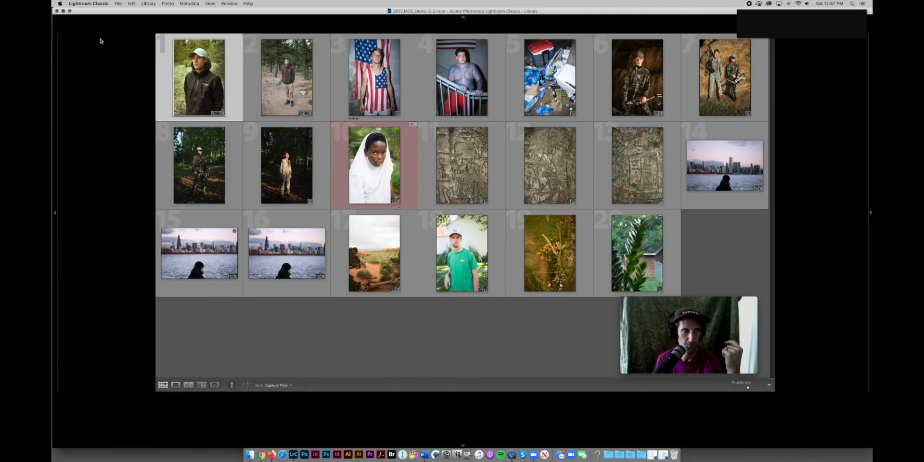
{"action": "key", "text": "super+m"}
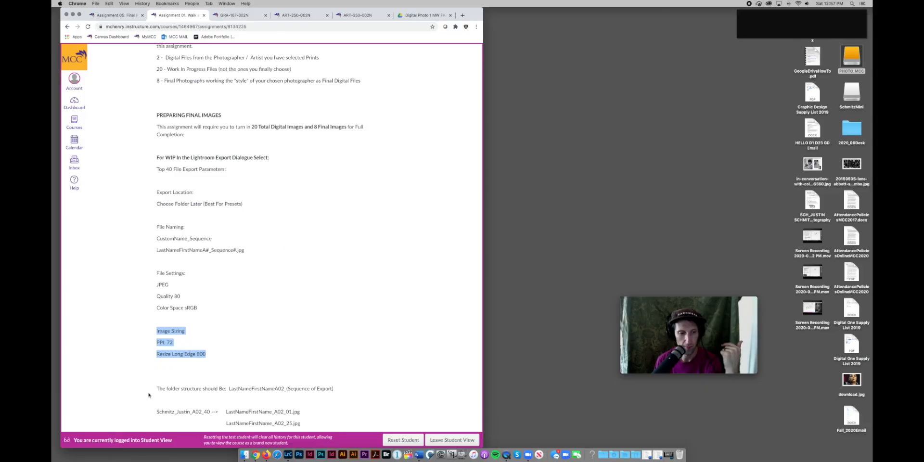
{"action": "left_click_drag", "start_coordinate": [158, 388], "coordinate": [342, 389]}
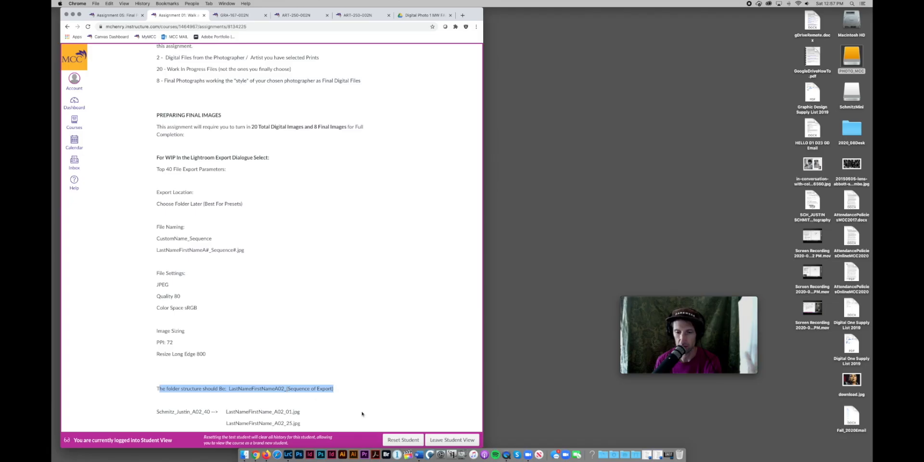
{"action": "left_click", "coordinate": [669, 457]}
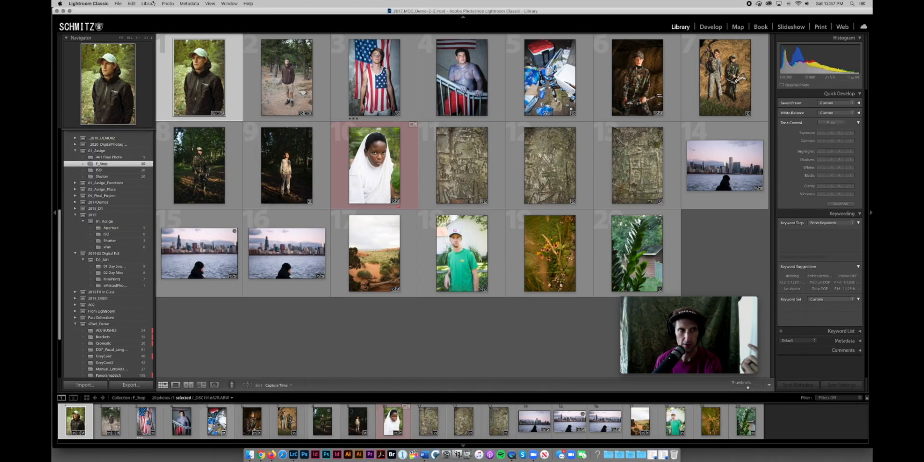
{"action": "left_click_drag", "start_coordinate": [141, 11], "coordinate": [225, 13]}
Narrow the browser window further, then bring Lightroom Classic forward and move it up-left.
{"action": "left_click", "coordinate": [114, 131]}
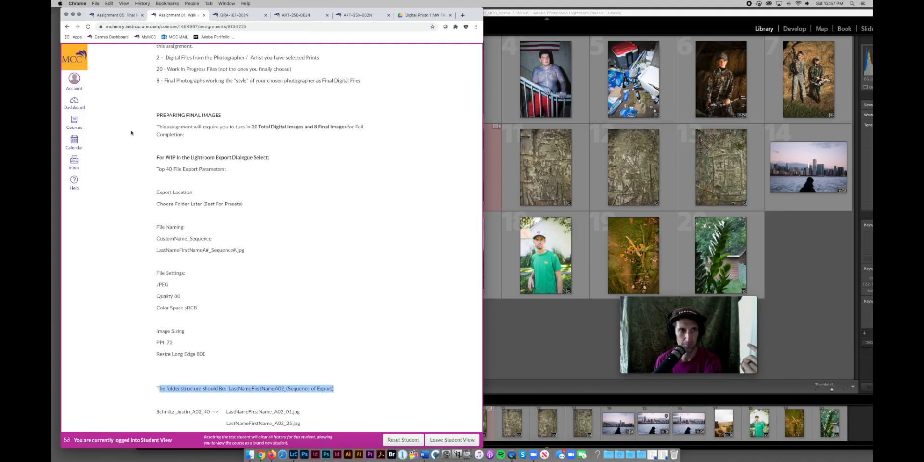
{"action": "left_click_drag", "start_coordinate": [482, 447], "coordinate": [431, 447]}
{"action": "scroll", "coordinate": [183, 202], "scroll_direction": "up", "scroll_amount": 1}
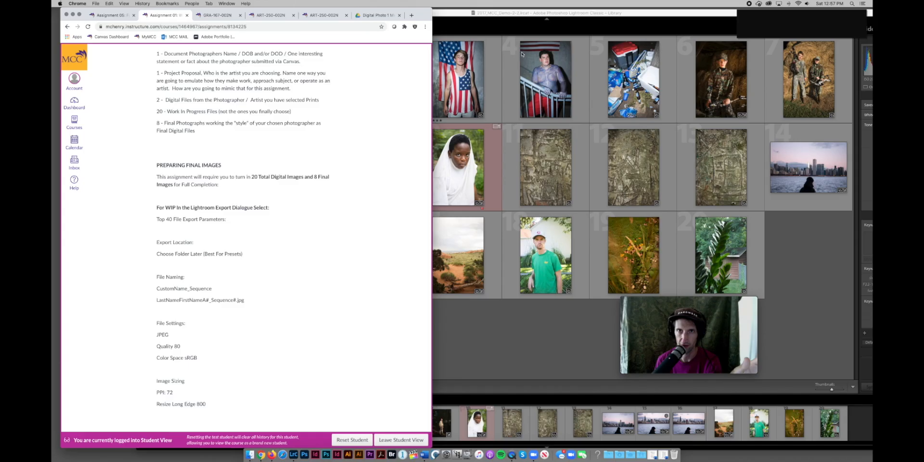
{"action": "left_click", "coordinate": [498, 17]}
{"action": "left_click_drag", "start_coordinate": [499, 17], "coordinate": [438, 4]}
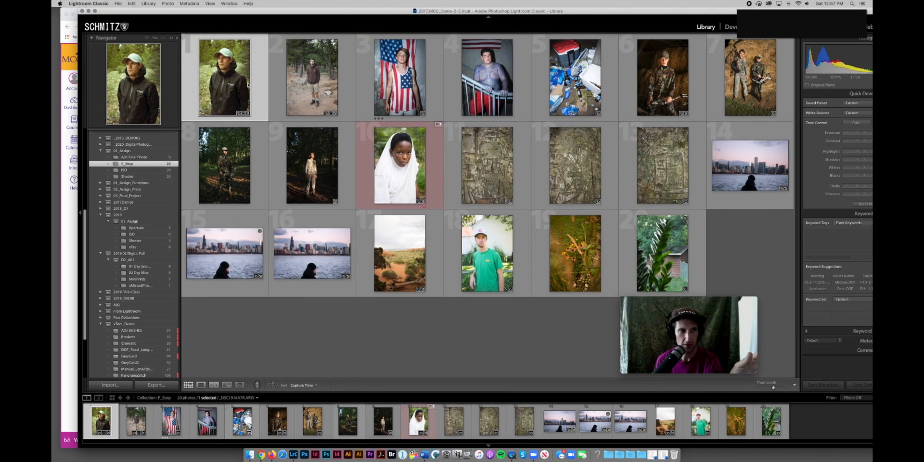
Browse the 01_Assign collections and select all 20 photos in the F_Stop collection.
{"action": "left_click", "coordinate": [139, 152]}
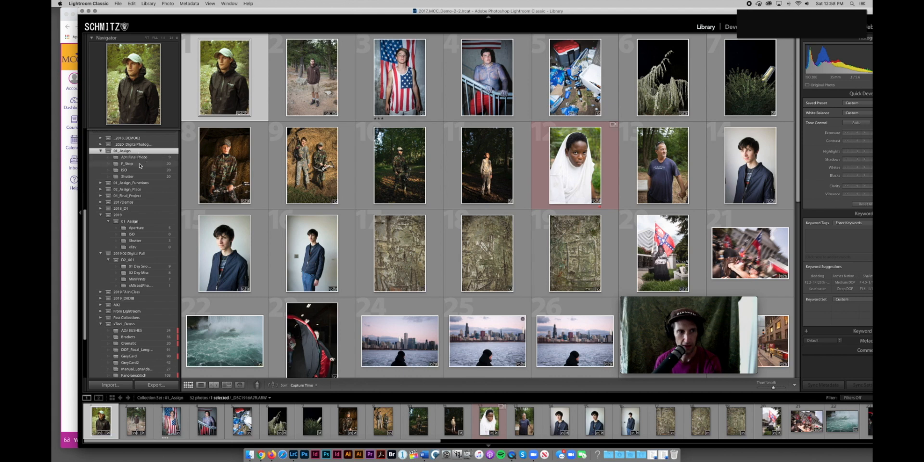
{"action": "left_click", "coordinate": [140, 164]}
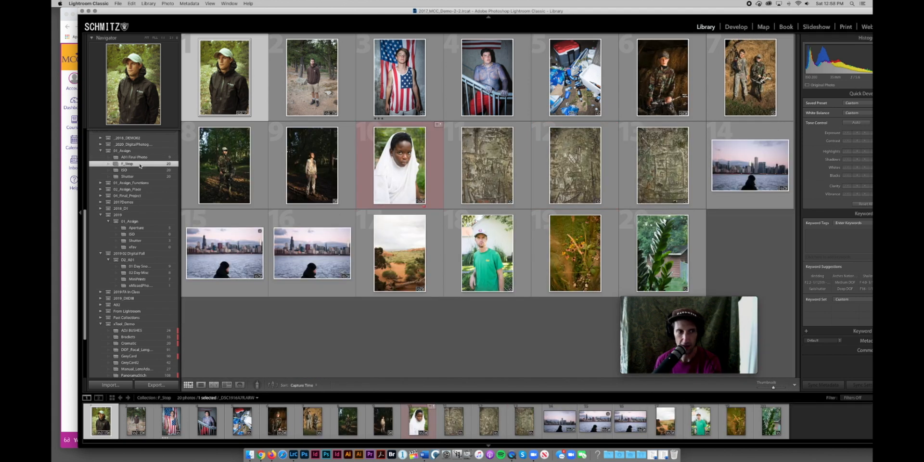
{"action": "left_click", "coordinate": [140, 170]}
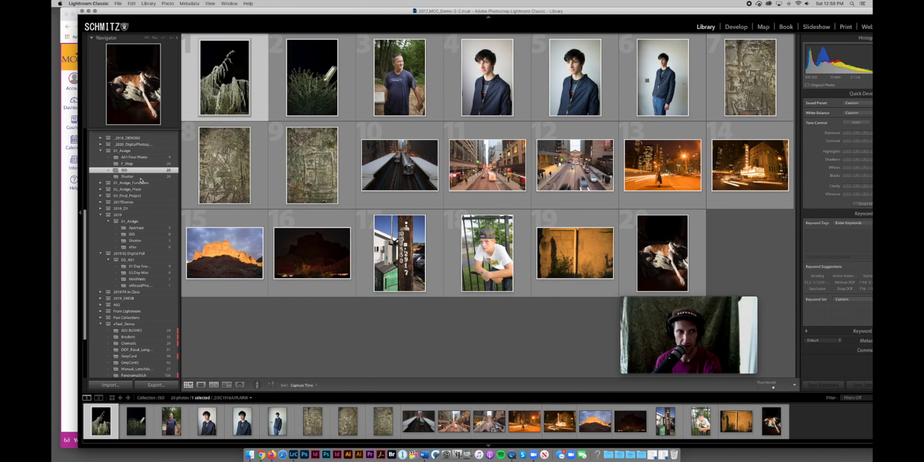
{"action": "left_click", "coordinate": [141, 177]}
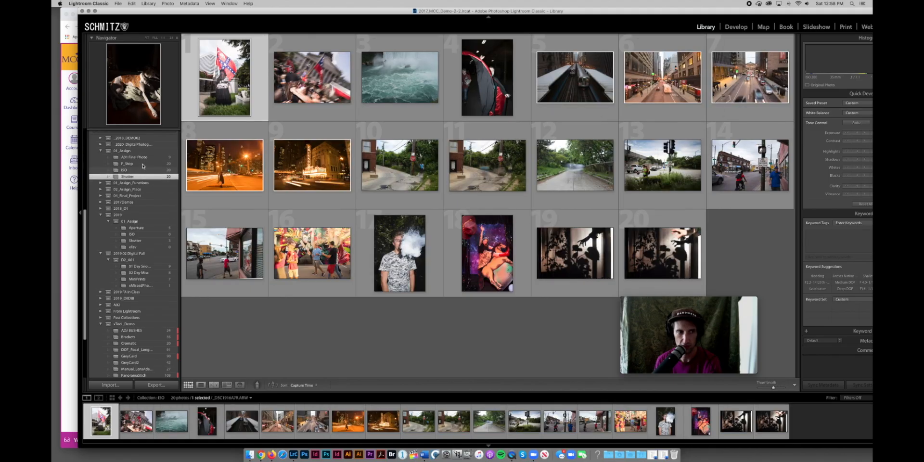
{"action": "left_click", "coordinate": [143, 166]}
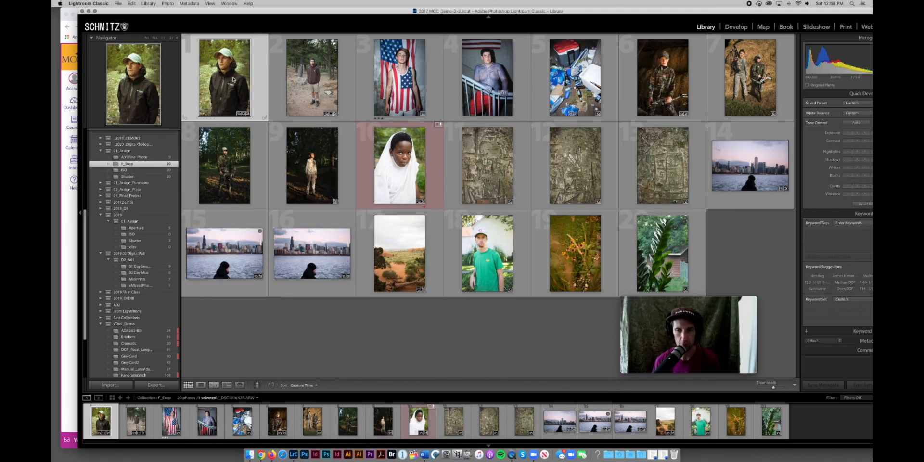
{"action": "key", "text": "super+a"}
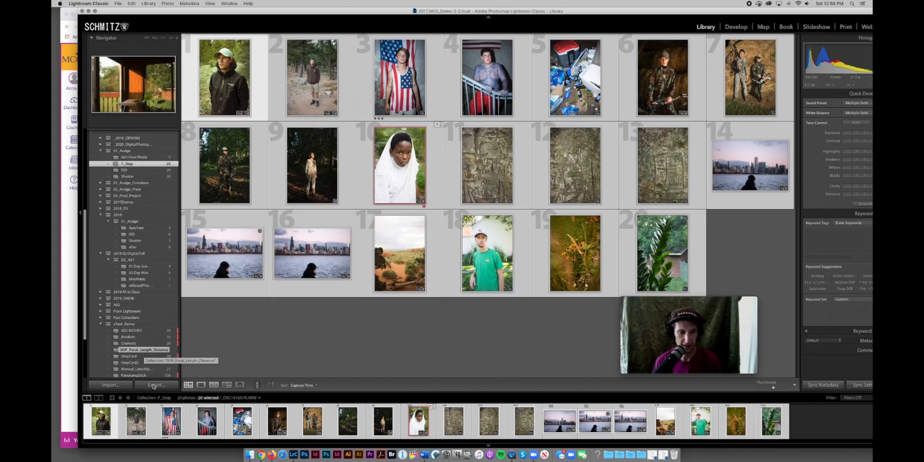
Open the Export dialog for the 20 selected photos.
{"action": "left_click", "coordinate": [115, 2]}
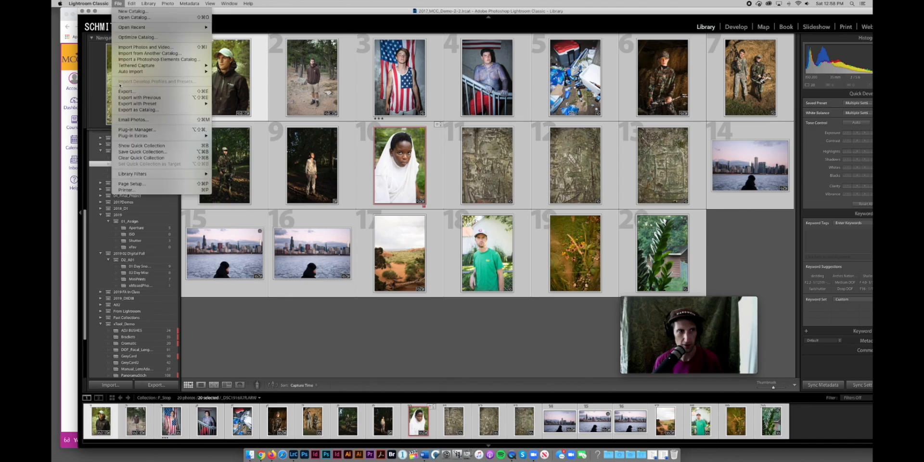
{"action": "left_click", "coordinate": [140, 304]}
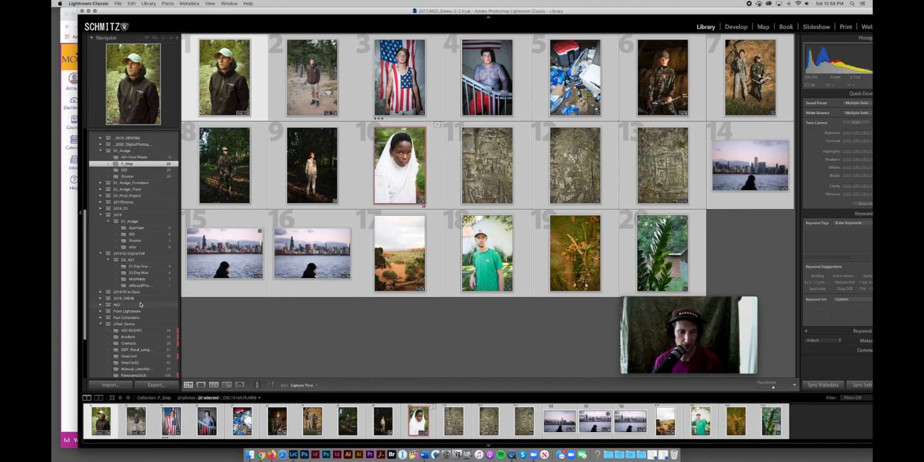
{"action": "left_click", "coordinate": [155, 386]}
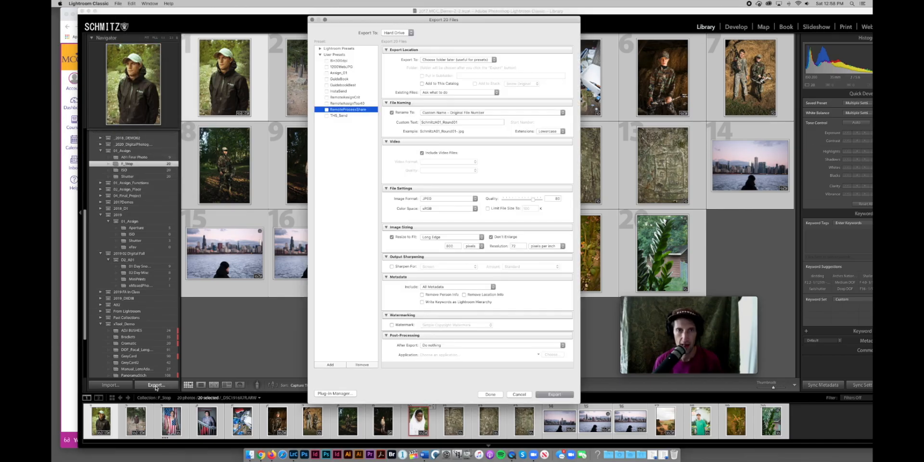
Arrange the windows so the Export 20 Files dialog sits in front of the Canvas page.
{"action": "left_click_drag", "start_coordinate": [133, 15], "coordinate": [291, 10]}
{"action": "left_click_drag", "start_coordinate": [193, 13], "coordinate": [168, 11]}
{"action": "left_click", "coordinate": [451, 21]}
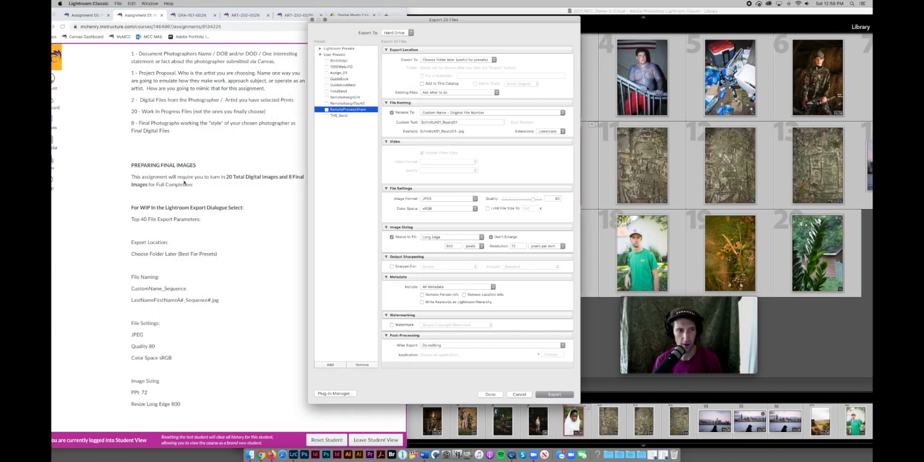
{"action": "scroll", "coordinate": [183, 222], "scroll_direction": "down", "scroll_amount": 3}
{"action": "scroll", "coordinate": [183, 222], "scroll_direction": "down", "scroll_amount": 1}
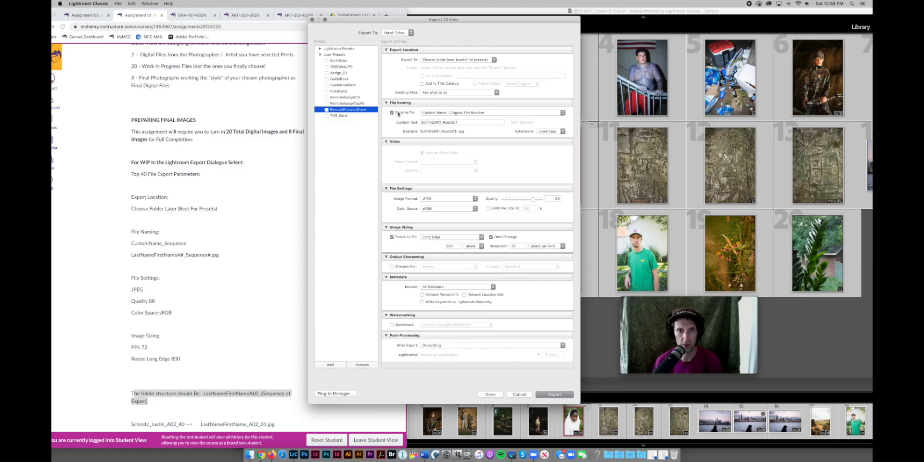
Rename exports as Custom Name - Sequence with the student's name plus _A01_Fstop.
{"action": "left_click", "coordinate": [445, 114]}
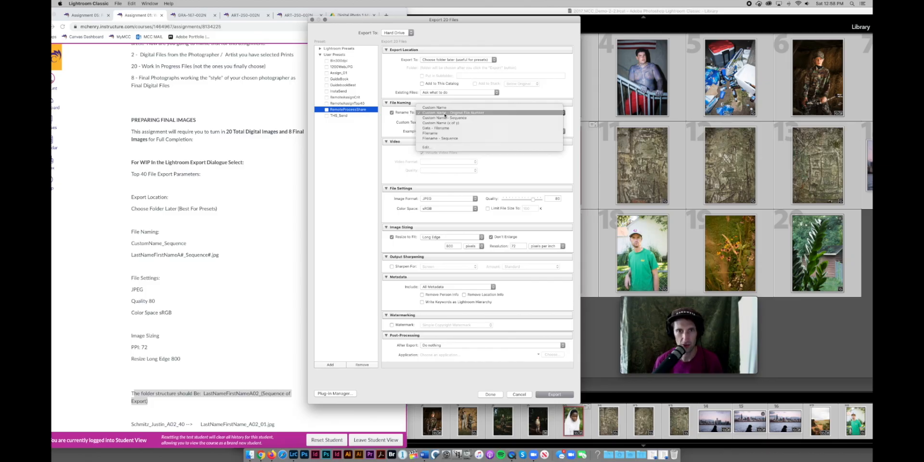
{"action": "left_click", "coordinate": [444, 118]}
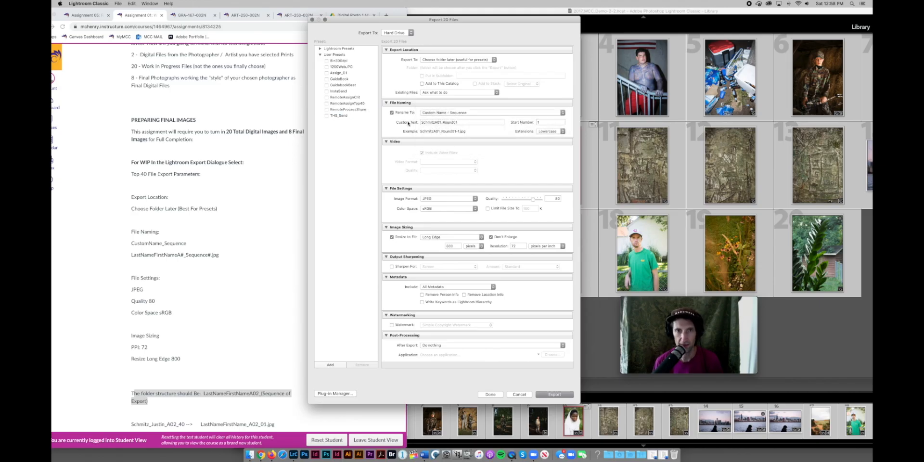
{"action": "left_click", "coordinate": [436, 121]}
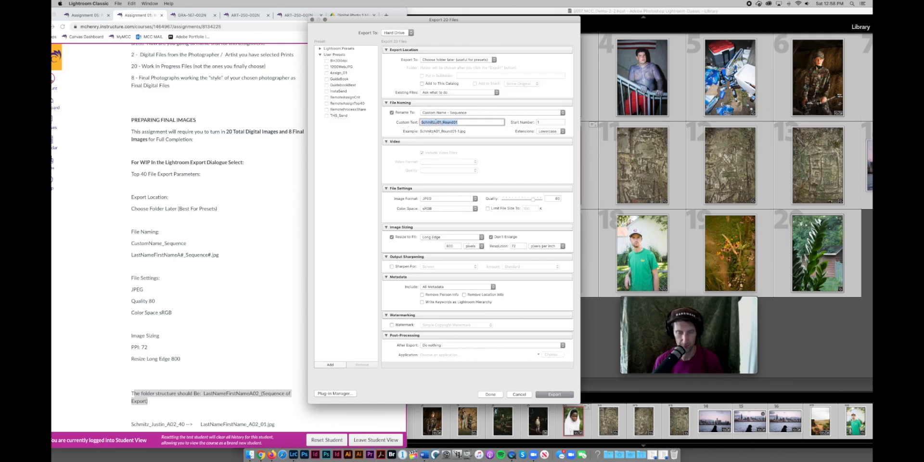
{"action": "left_click", "coordinate": [436, 122]}
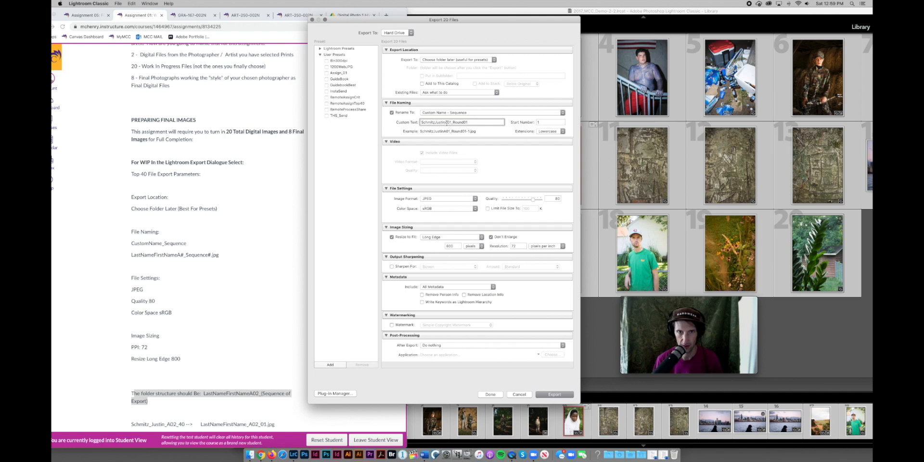
{"action": "type", "text": "_A01"}
{"action": "type", "text": "_"}
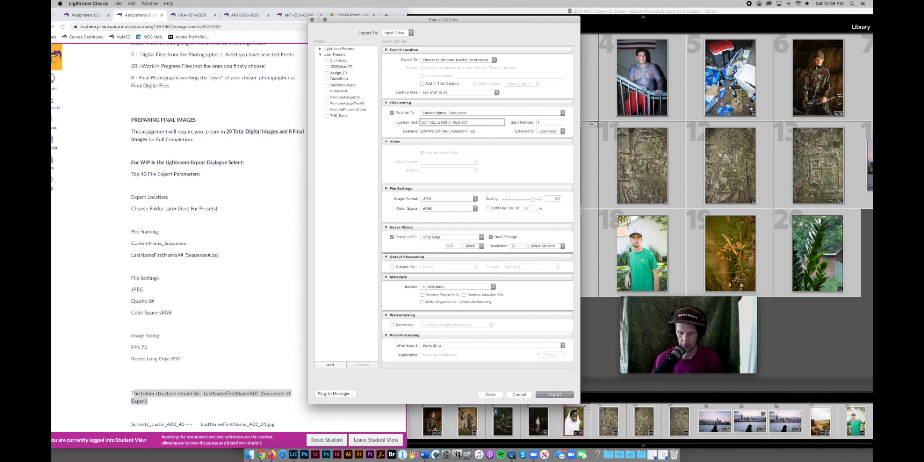
{"action": "left_click_drag", "start_coordinate": [455, 122], "coordinate": [474, 122]}
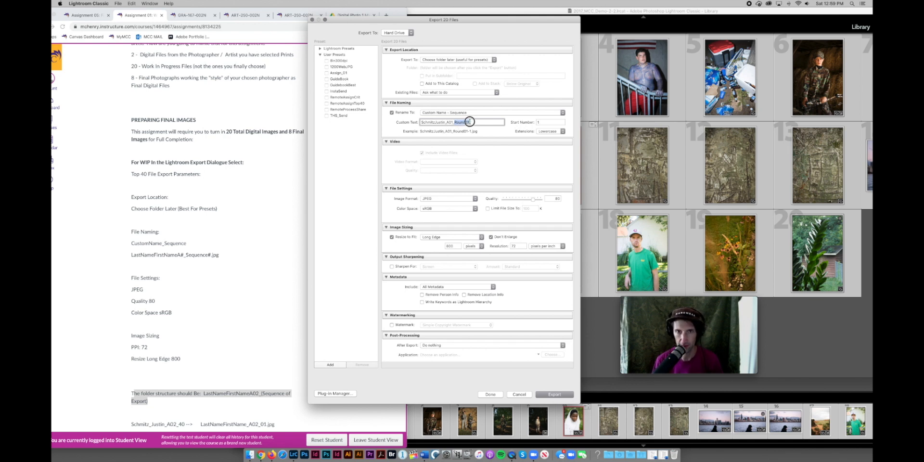
{"action": "type", "text": "Fstop"}
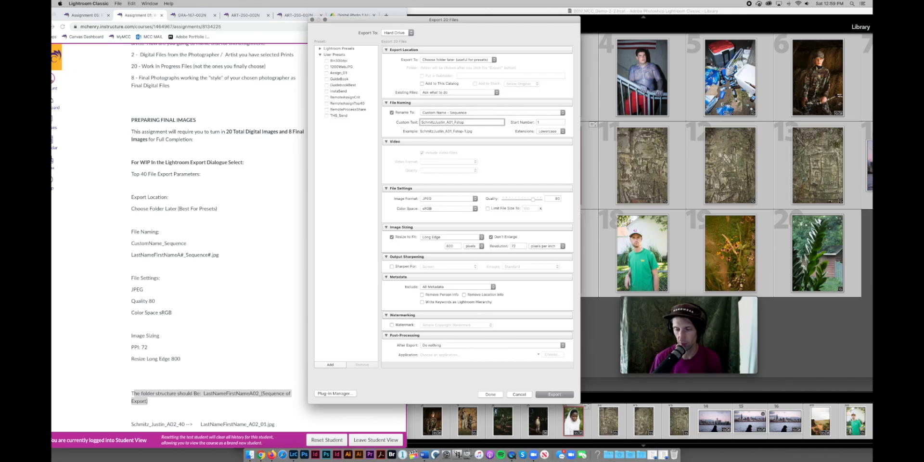
Re-edit the custom text ending, trying WIPV1 before settling back on Fstop.
{"action": "double_click", "coordinate": [462, 122]}
{"action": "left_click", "coordinate": [461, 122]}
{"action": "double_click", "coordinate": [461, 123]}
{"action": "left_click", "coordinate": [465, 122]}
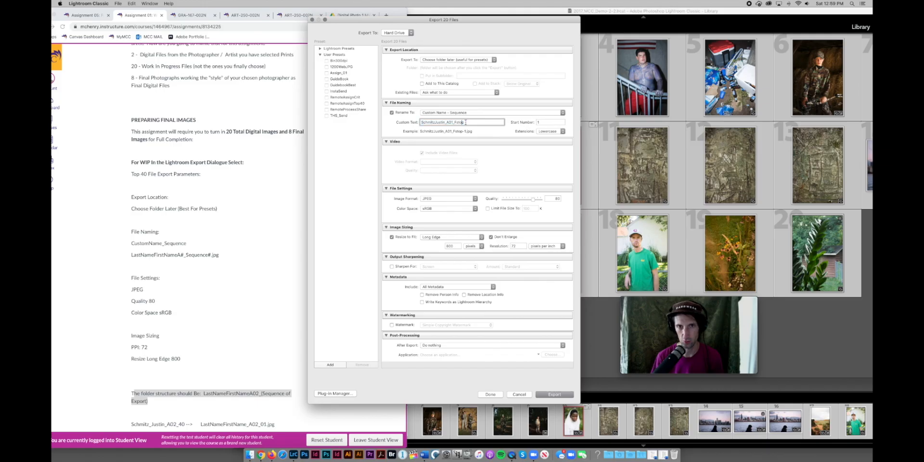
{"action": "left_click_drag", "start_coordinate": [465, 122], "coordinate": [454, 122]}
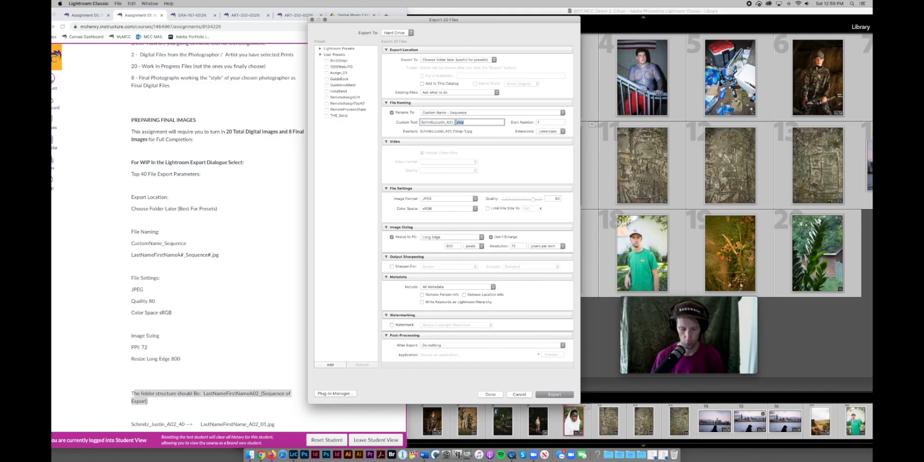
{"action": "type", "text": "WIP"}
{"action": "type", "text": "V1"}
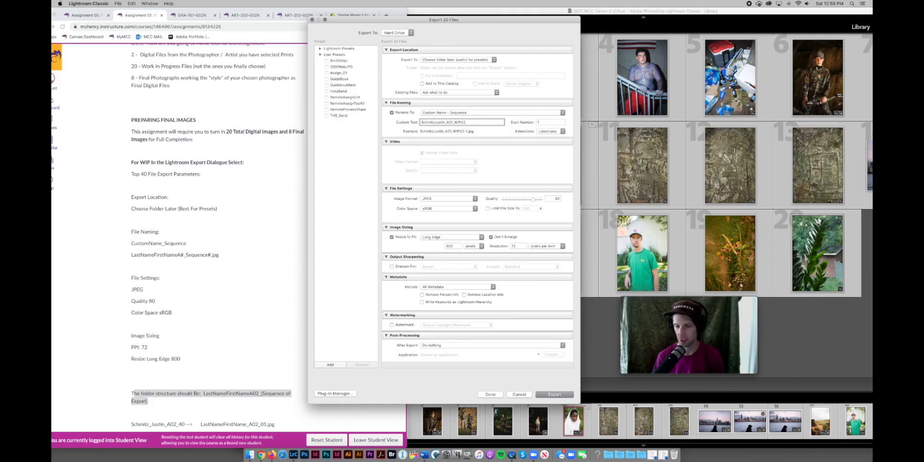
{"action": "key", "text": "BackSpace"}
{"action": "key", "text": "BackSpace"}
{"action": "key", "text": "BackSpace"}
{"action": "key", "text": "BackSpace"}
{"action": "key", "text": "BackSpace"}
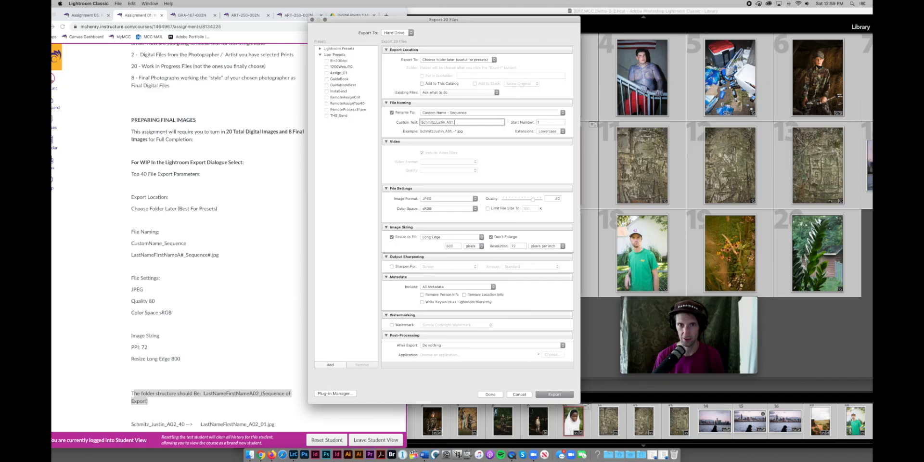
{"action": "type", "text": "Fstop"}
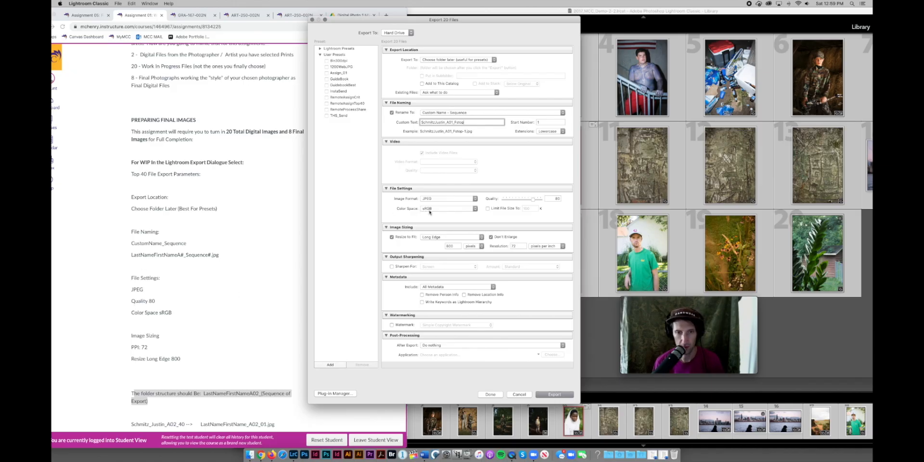
{"action": "left_click", "coordinate": [448, 198]}
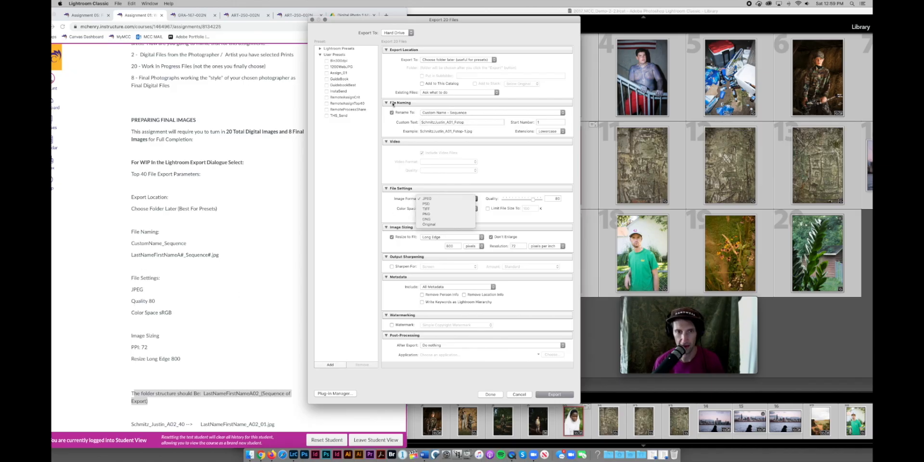
{"action": "left_click", "coordinate": [460, 200]}
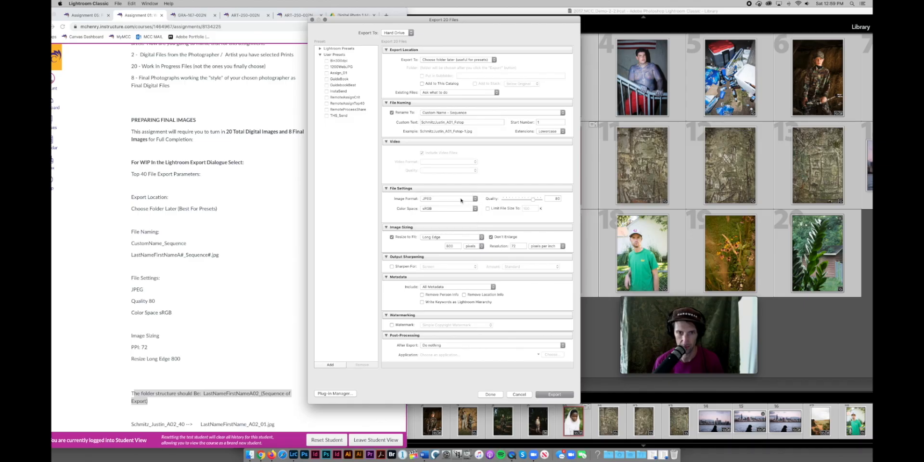
{"action": "left_click", "coordinate": [461, 209]}
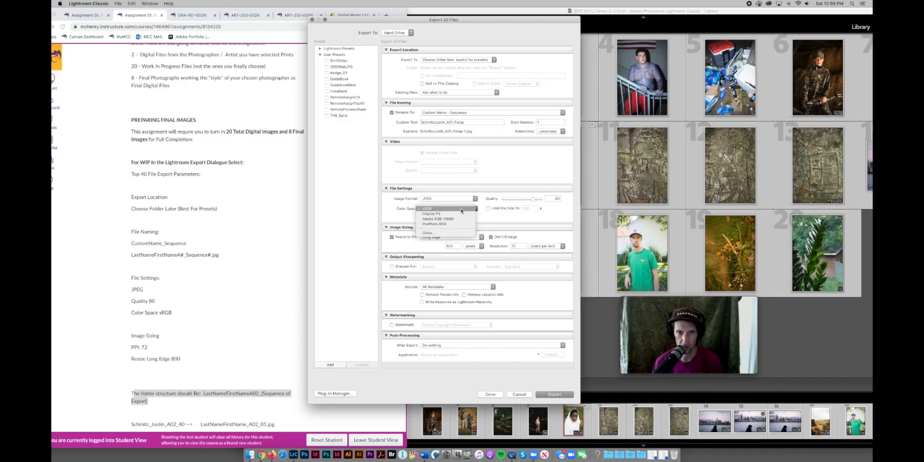
{"action": "left_click", "coordinate": [461, 209]}
{"action": "left_click", "coordinate": [557, 198]}
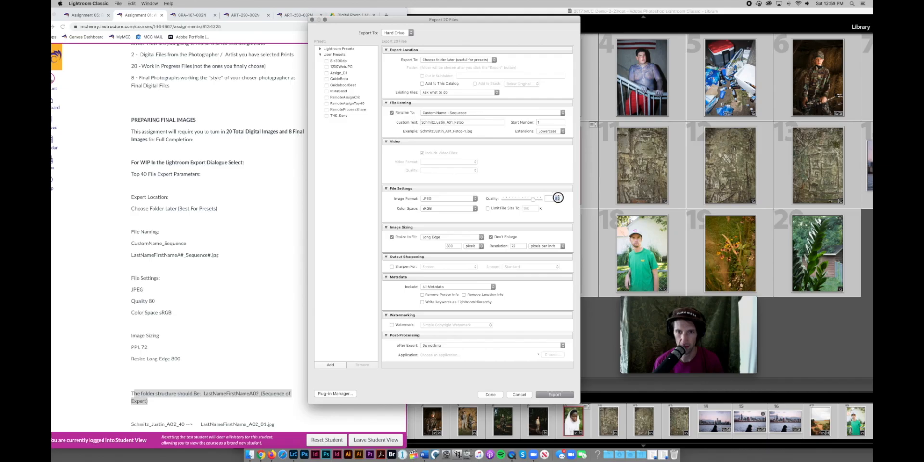
{"action": "type", "text": "80"}
{"action": "left_click_drag", "start_coordinate": [533, 198], "coordinate": [528, 198]}
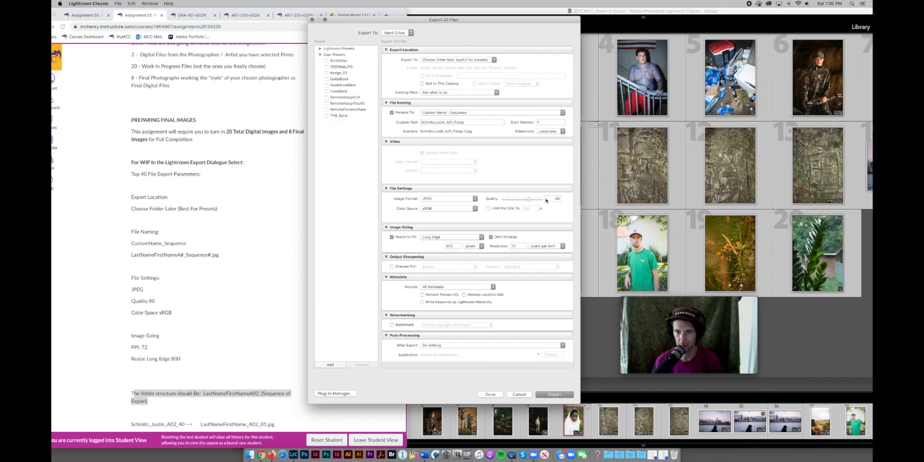
{"action": "type", "text": "80"}
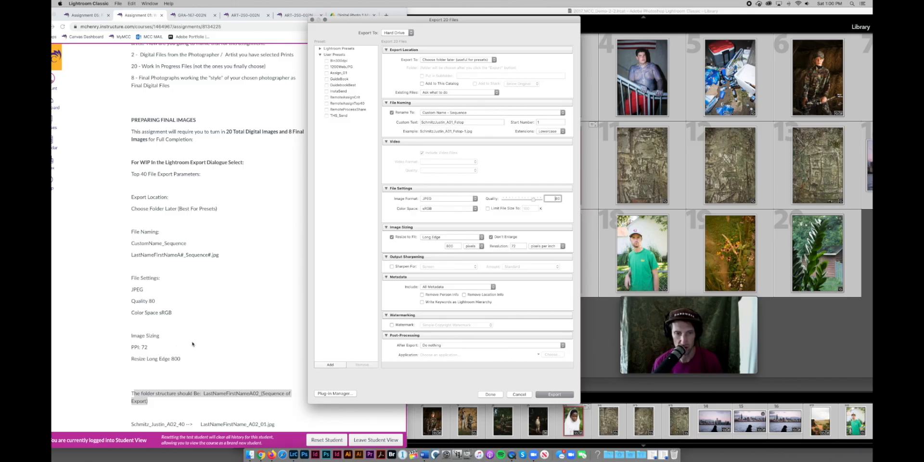
{"action": "left_click_drag", "start_coordinate": [182, 359], "coordinate": [131, 359]}
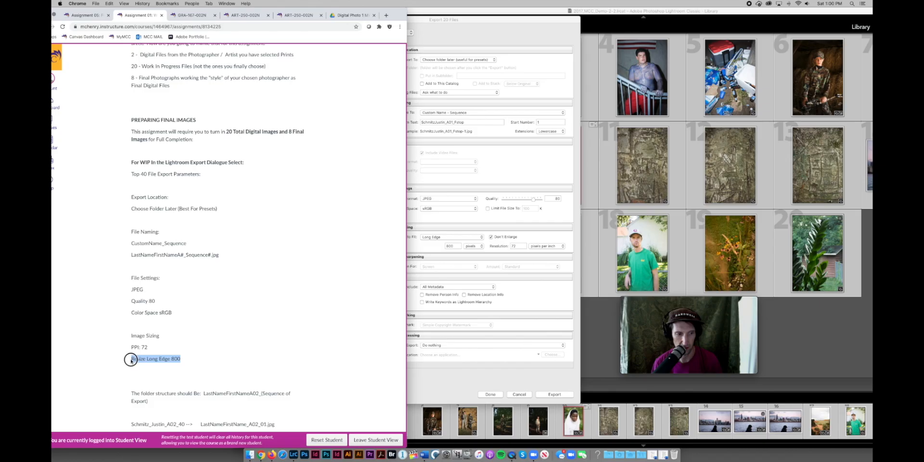
{"action": "left_click", "coordinate": [471, 320]}
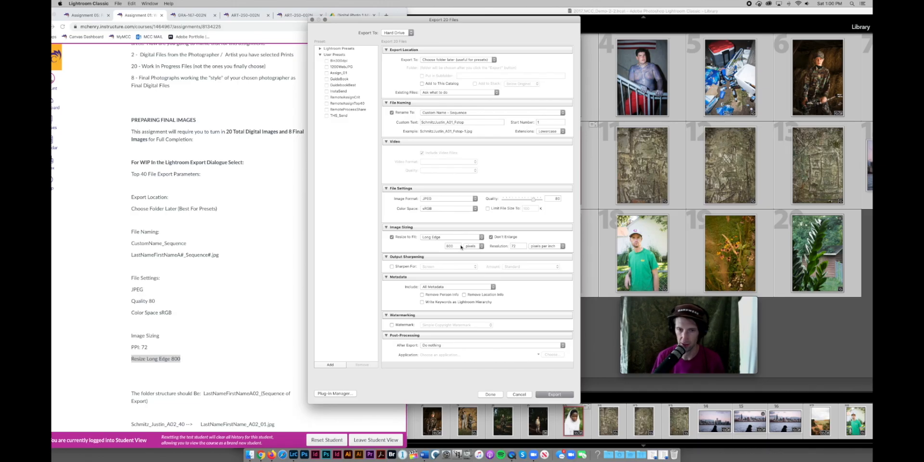
{"action": "double_click", "coordinate": [457, 246]}
{"action": "type", "text": "80"}
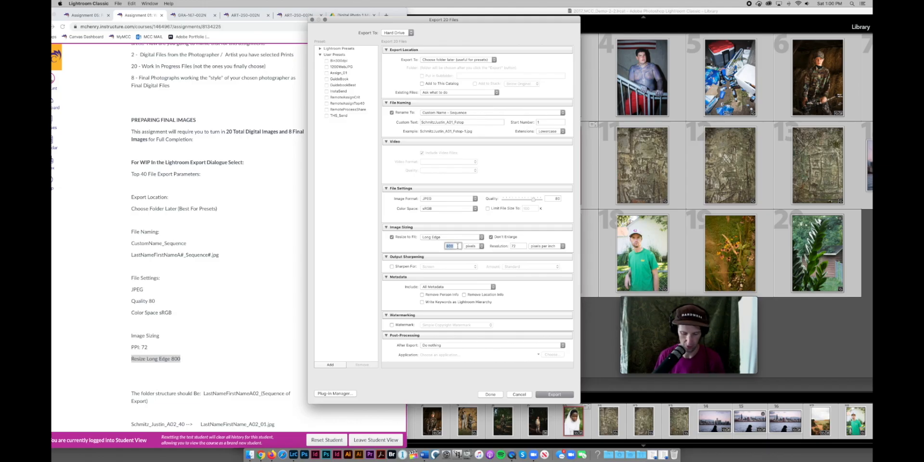
{"action": "type", "text": "0"}
{"action": "left_click", "coordinate": [474, 246]}
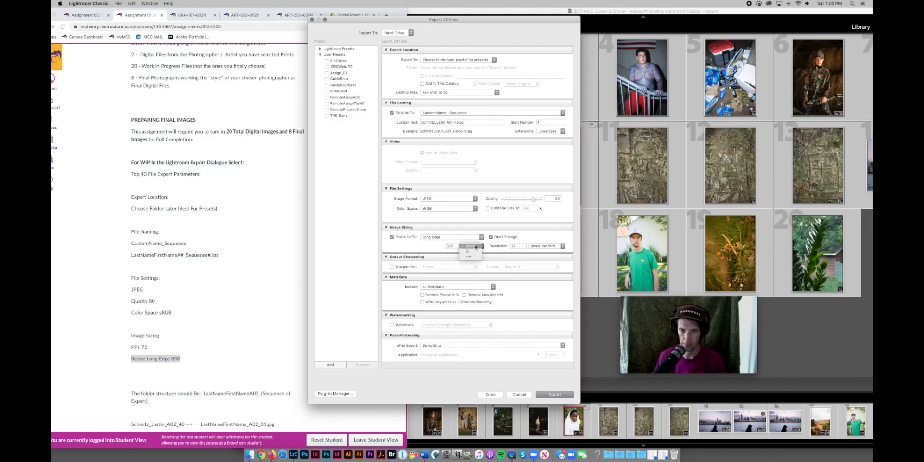
{"action": "left_click", "coordinate": [477, 246]}
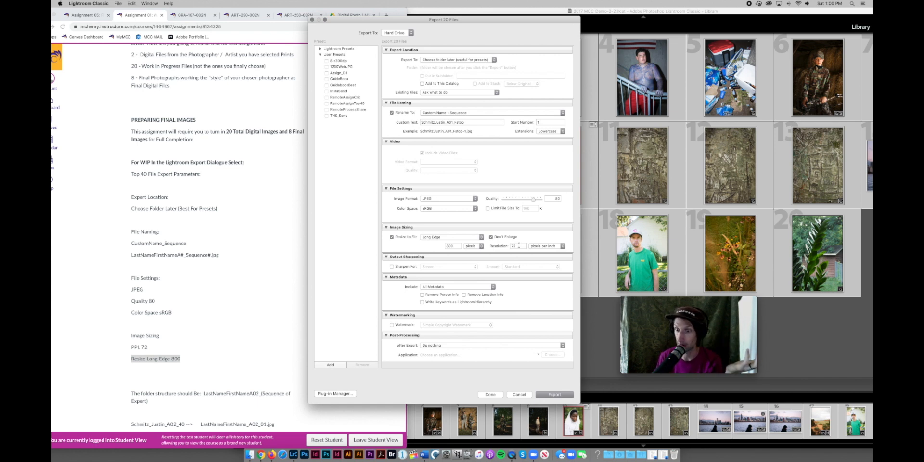
{"action": "scroll", "coordinate": [489, 278], "scroll_direction": "down", "scroll_amount": 1}
{"action": "scroll", "coordinate": [488, 278], "scroll_direction": "up", "scroll_amount": 1}
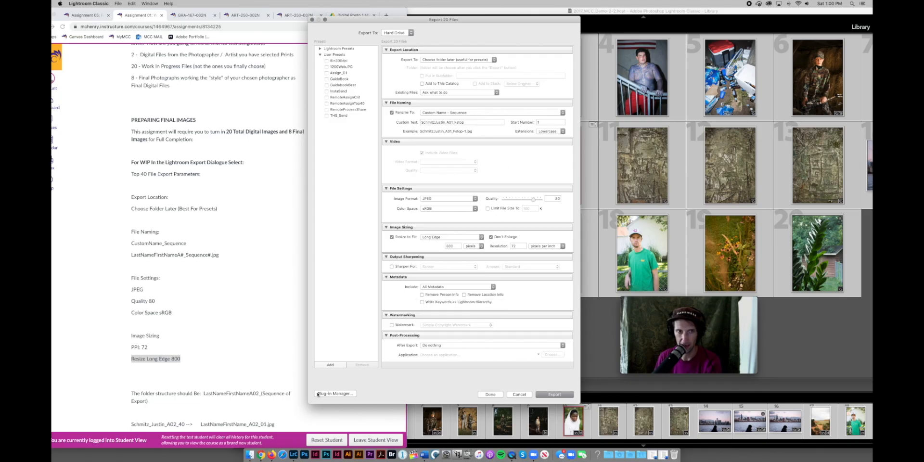
Save the current export settings as a new user preset named Assign_WIP_Export.
{"action": "left_click", "coordinate": [330, 365]}
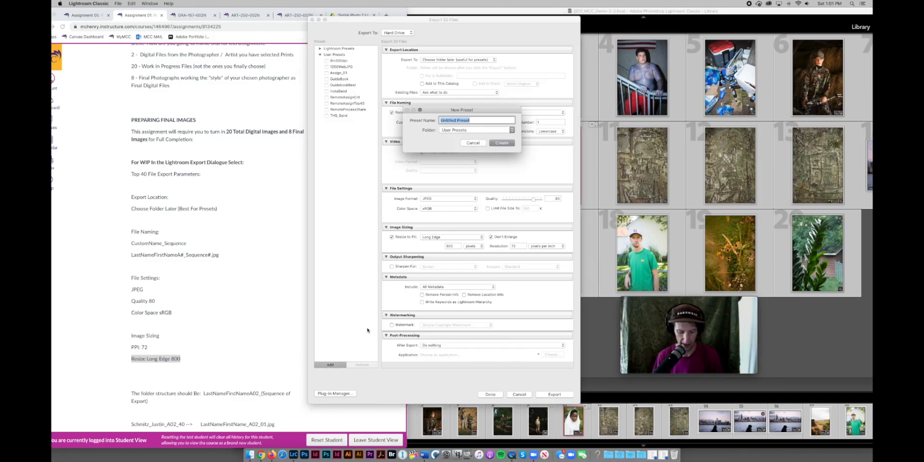
{"action": "type", "text": "AssignWIP"}
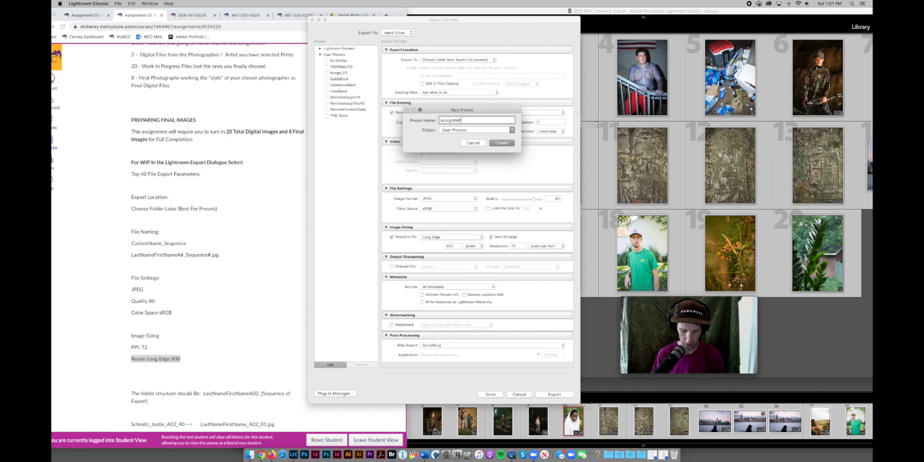
{"action": "type", "text": "_Export"}
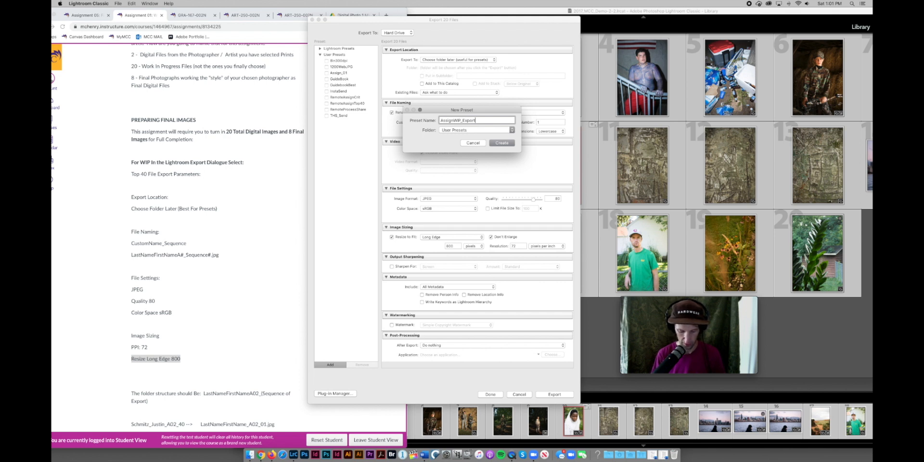
{"action": "type", "text": "D1"}
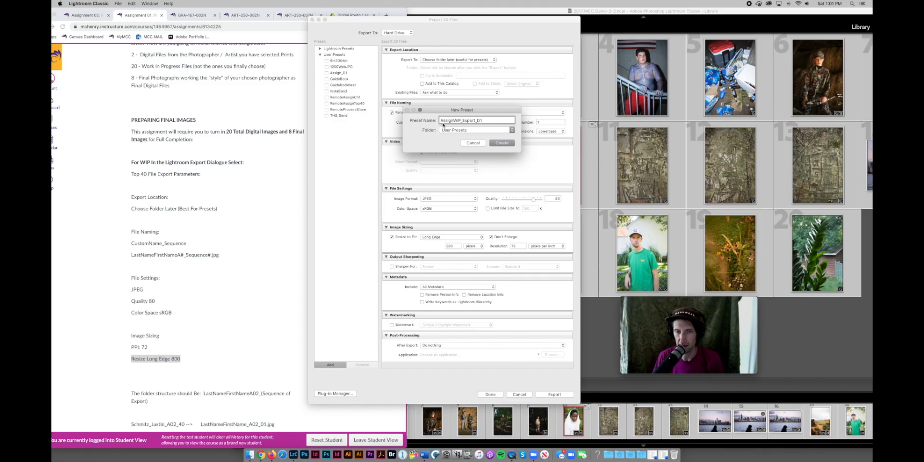
{"action": "left_click", "coordinate": [455, 120]}
{"action": "type", "text": "_"}
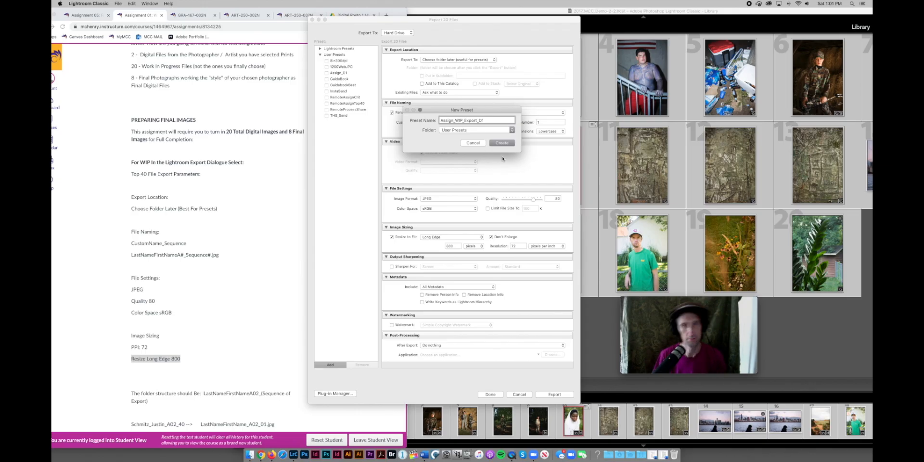
{"action": "left_click", "coordinate": [501, 143]}
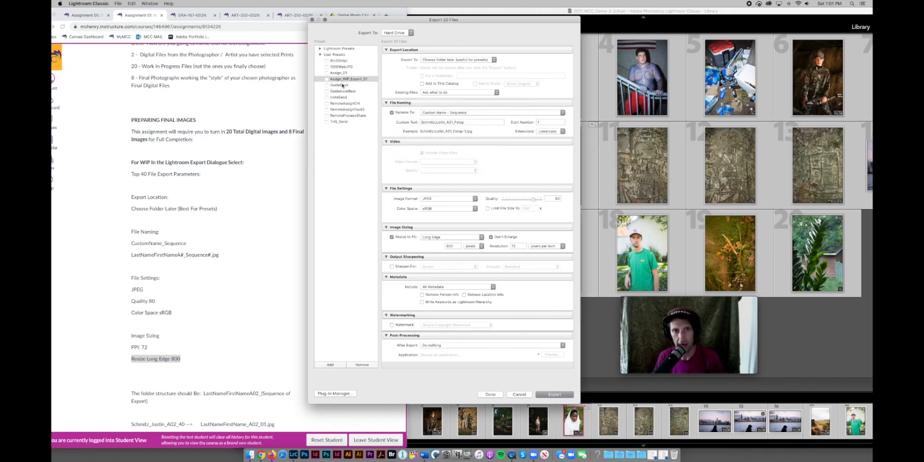
{"action": "left_click", "coordinate": [357, 80]}
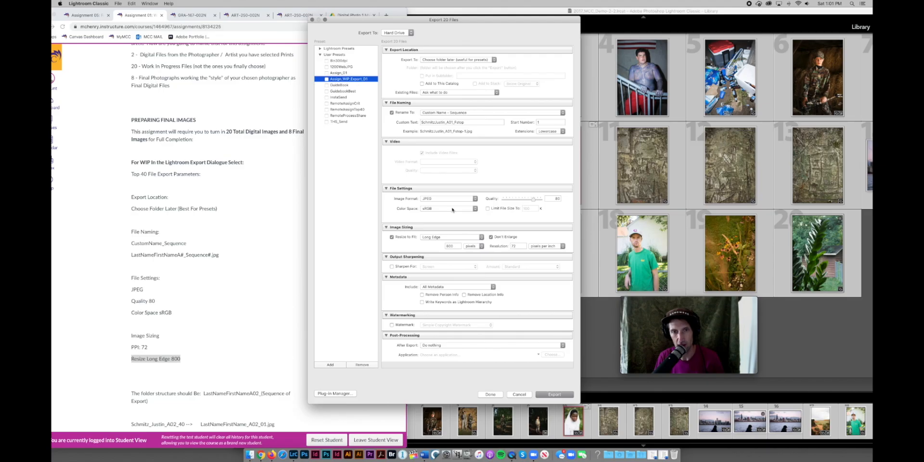
{"action": "left_click", "coordinate": [348, 109]}
{"action": "left_click", "coordinate": [352, 102]}
{"action": "left_click", "coordinate": [353, 98]}
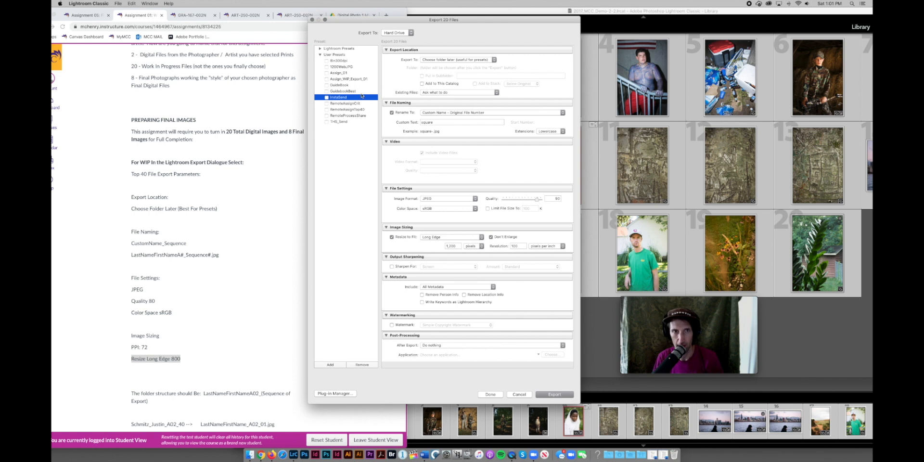
{"action": "left_click", "coordinate": [353, 79]}
{"action": "left_click", "coordinate": [454, 122]}
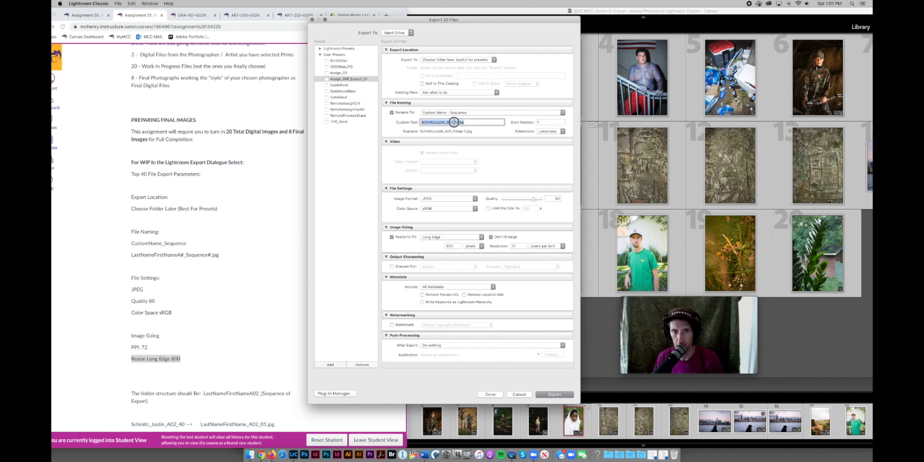
{"action": "left_click_drag", "start_coordinate": [464, 122], "coordinate": [452, 121]}
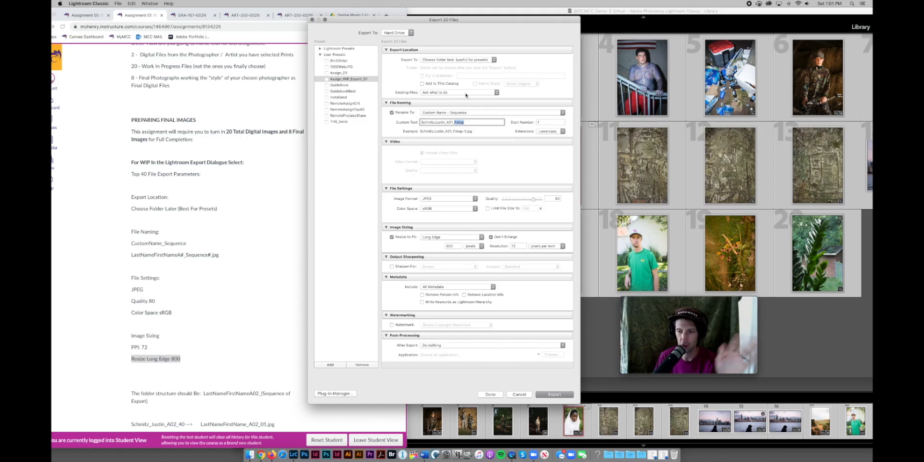
{"action": "left_click", "coordinate": [457, 123]}
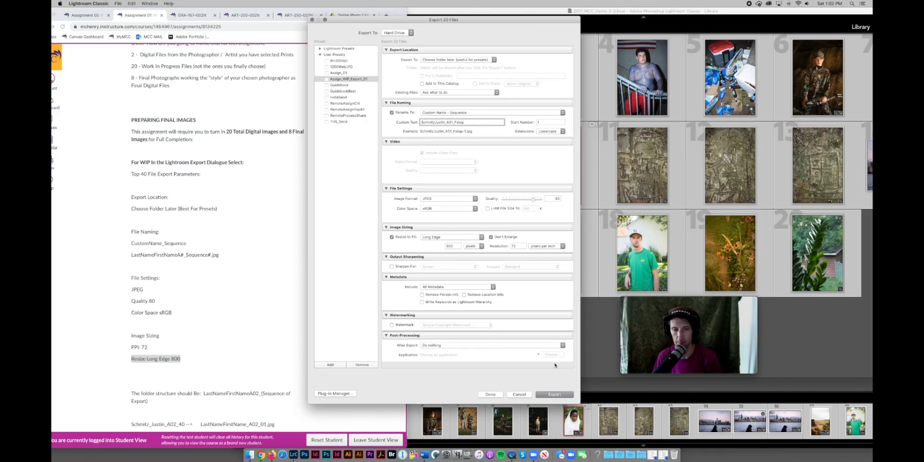
Create an Xport_Fall2020 folder inside the work folder on the PHOTO_MCC drive.
{"action": "left_click", "coordinate": [564, 395]}
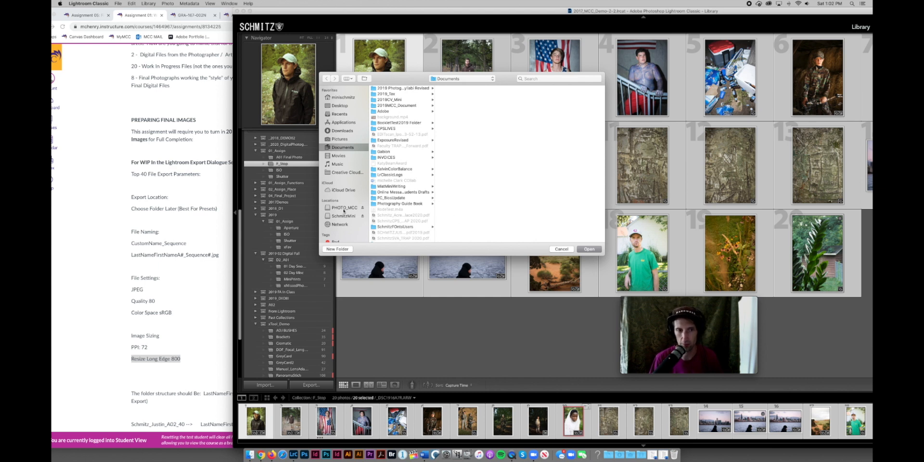
{"action": "left_click", "coordinate": [344, 208]}
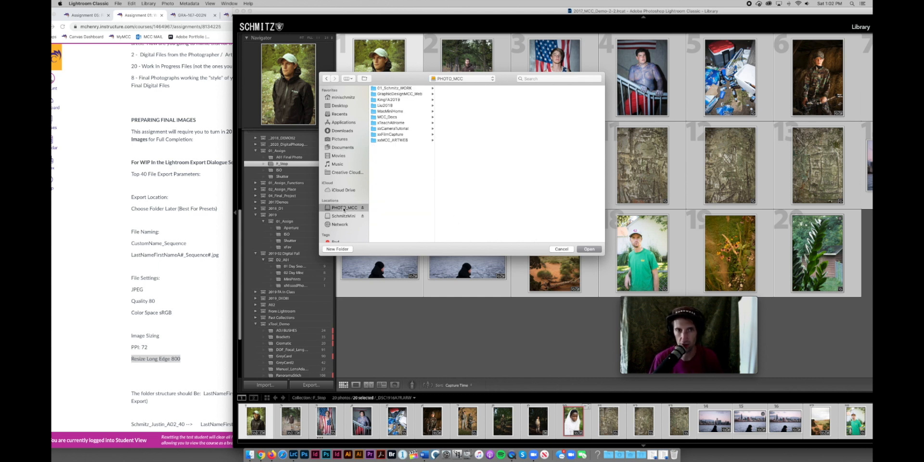
{"action": "left_click", "coordinate": [404, 88]}
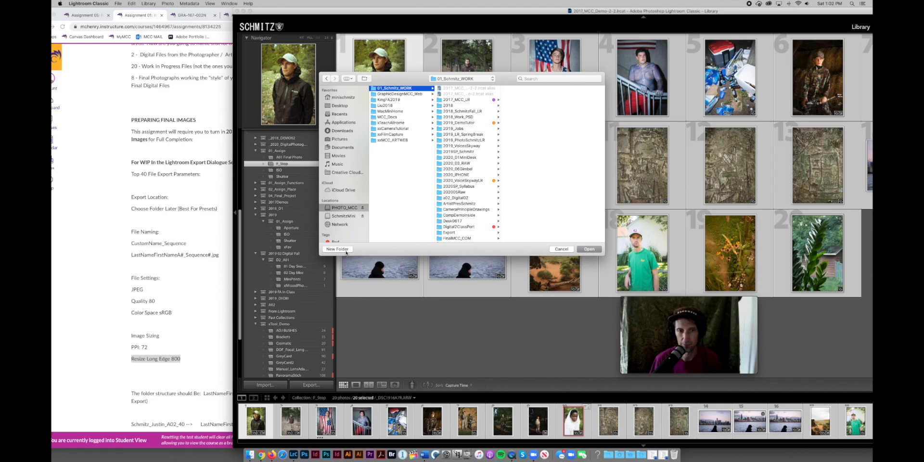
{"action": "left_click", "coordinate": [337, 250]}
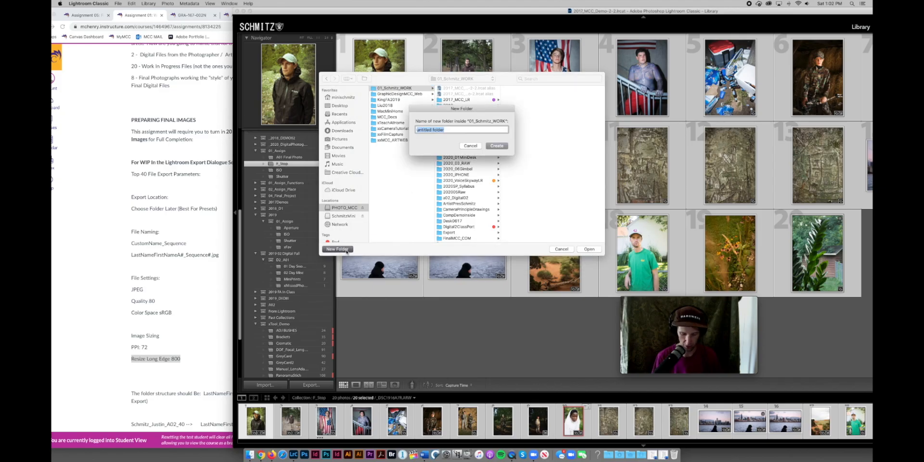
{"action": "type", "text": "Xp"}
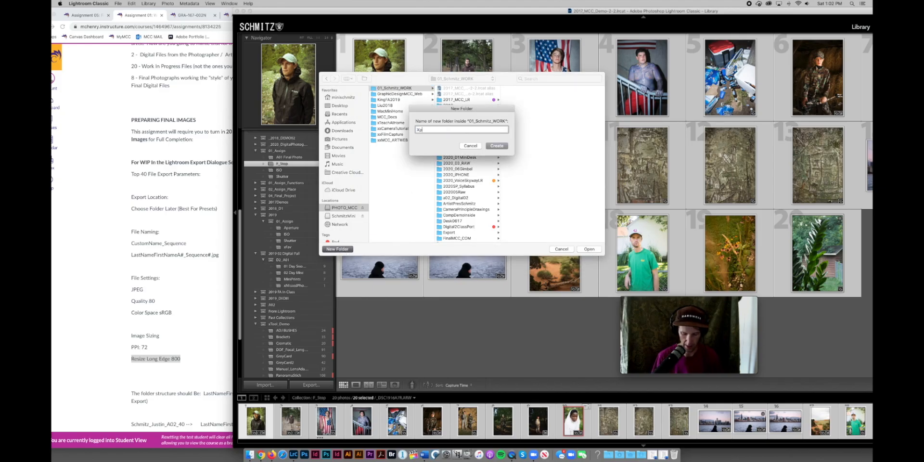
{"action": "type", "text": "ortFall2020"}
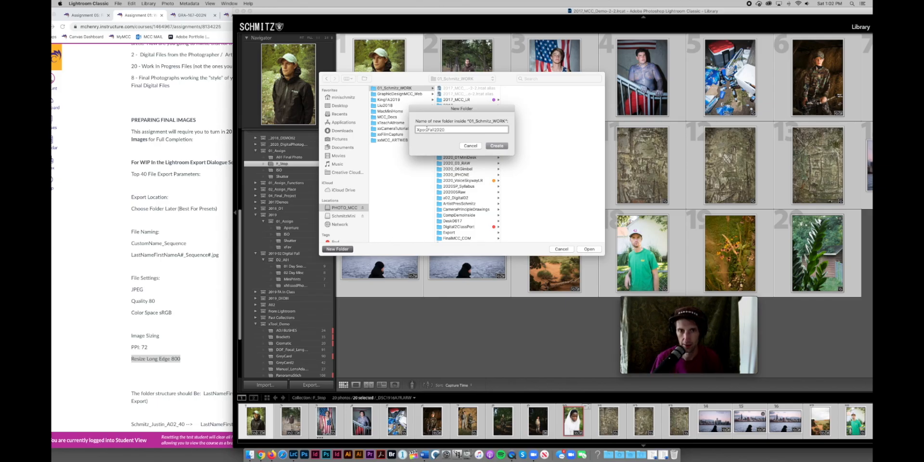
{"action": "left_click", "coordinate": [426, 130]}
{"action": "type", "text": "_"}
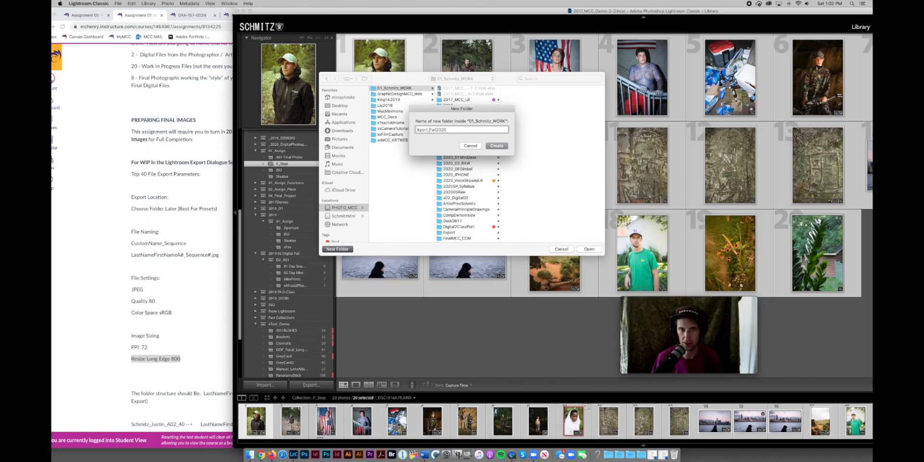
{"action": "key", "text": "Return"}
{"action": "scroll", "coordinate": [470, 170], "scroll_direction": "down", "scroll_amount": 2}
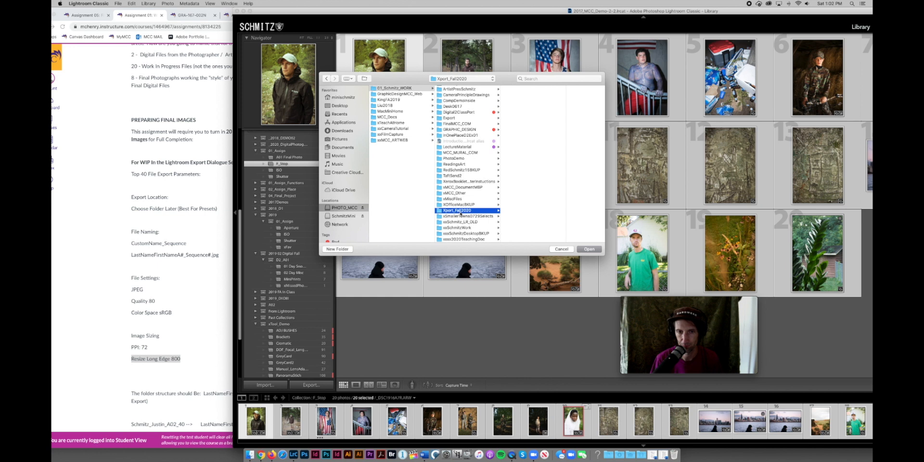
Create the student's Digital_1 folder inside Xport_Fall2020, following the instructions' naming pattern.
{"action": "left_click", "coordinate": [346, 249]}
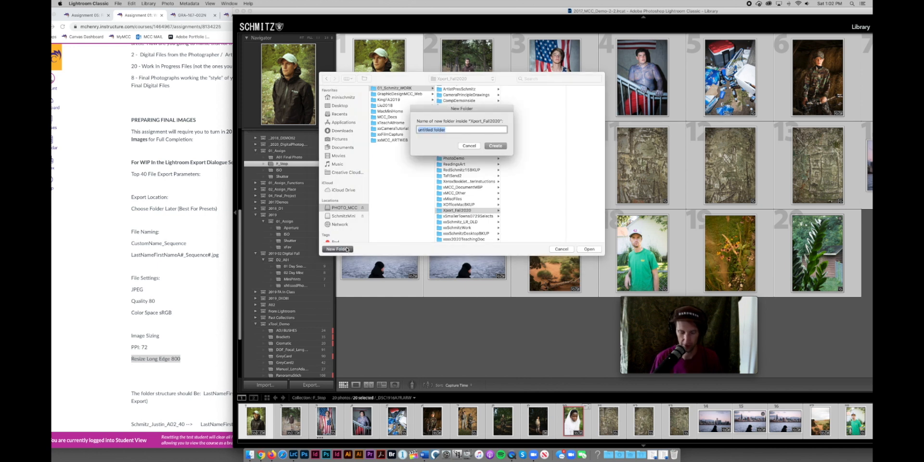
{"action": "left_click", "coordinate": [230, 420]}
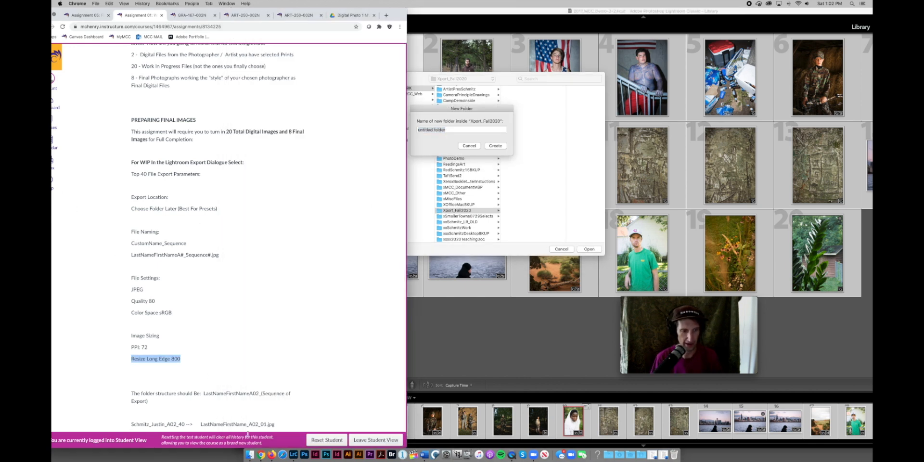
{"action": "scroll", "coordinate": [226, 409], "scroll_direction": "down", "scroll_amount": 5}
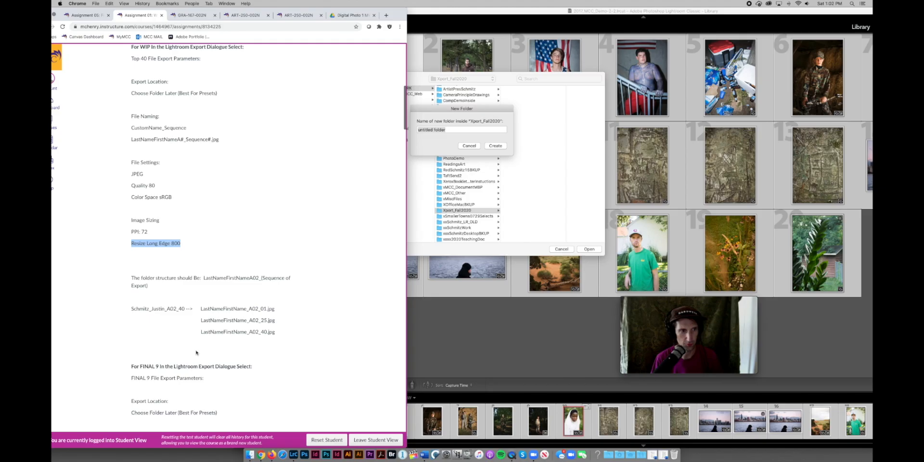
{"action": "left_click_drag", "start_coordinate": [203, 278], "coordinate": [255, 278]}
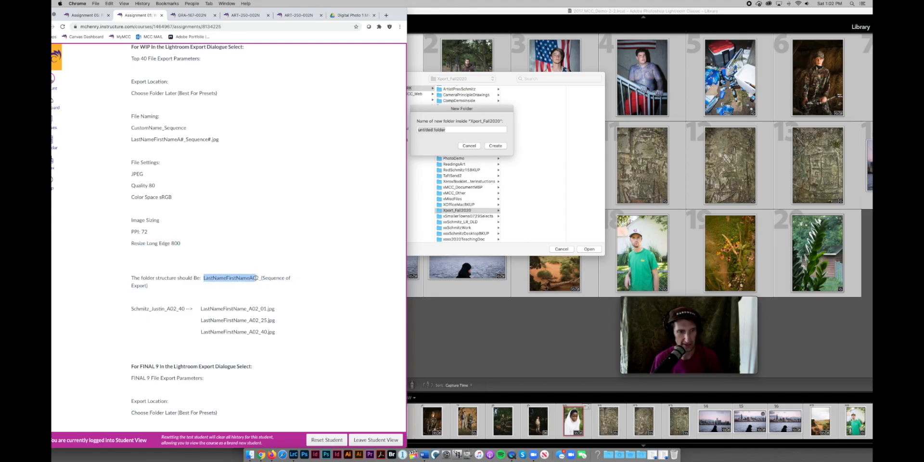
{"action": "left_click", "coordinate": [461, 130]}
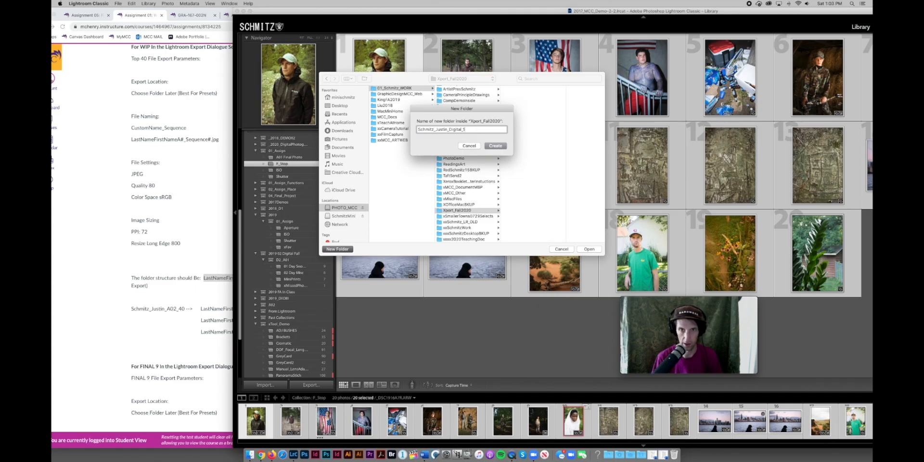
{"action": "type", "text": "1"}
{"action": "key", "text": "Return"}
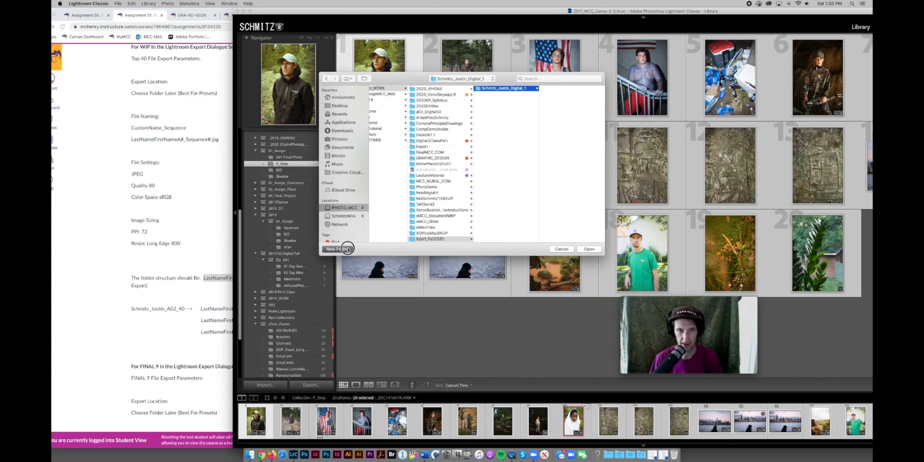
Create the student's A01 folder inside the Digital_1 folder.
{"action": "left_click", "coordinate": [337, 249]}
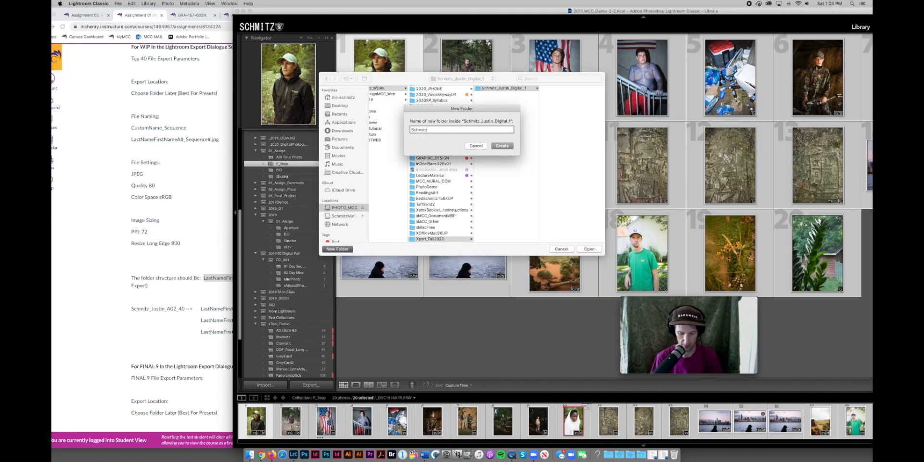
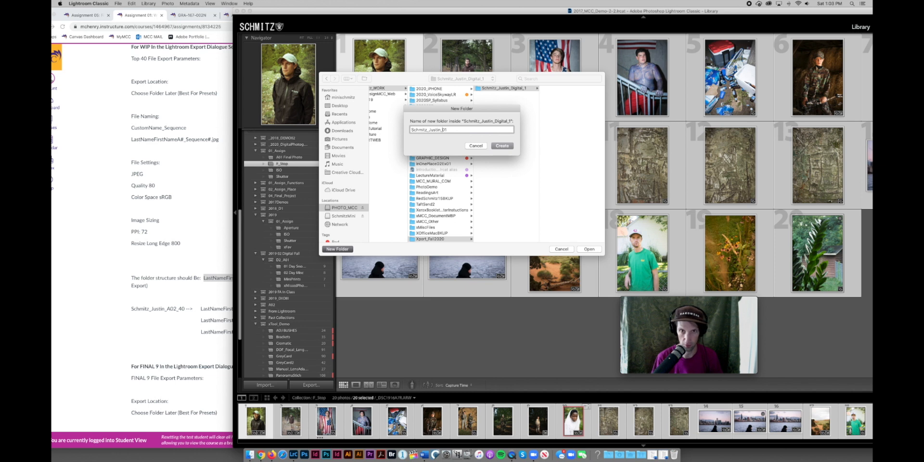
{"action": "type", "text": "A"}
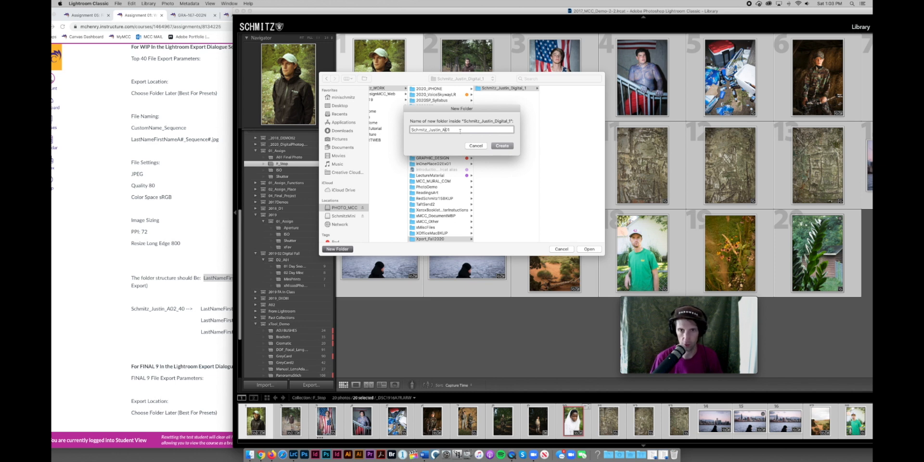
{"action": "left_click", "coordinate": [500, 146]}
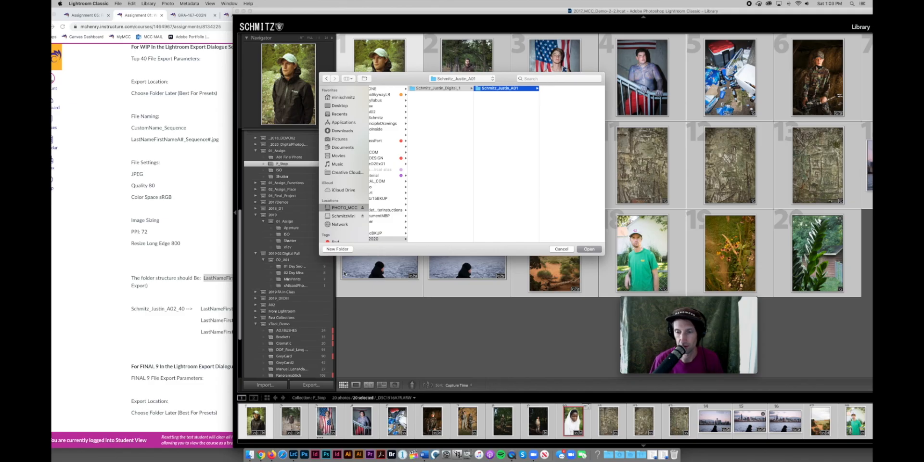
Create the student's a01Fstop folder inside A01 and choose it as export destination.
{"action": "left_click", "coordinate": [337, 249]}
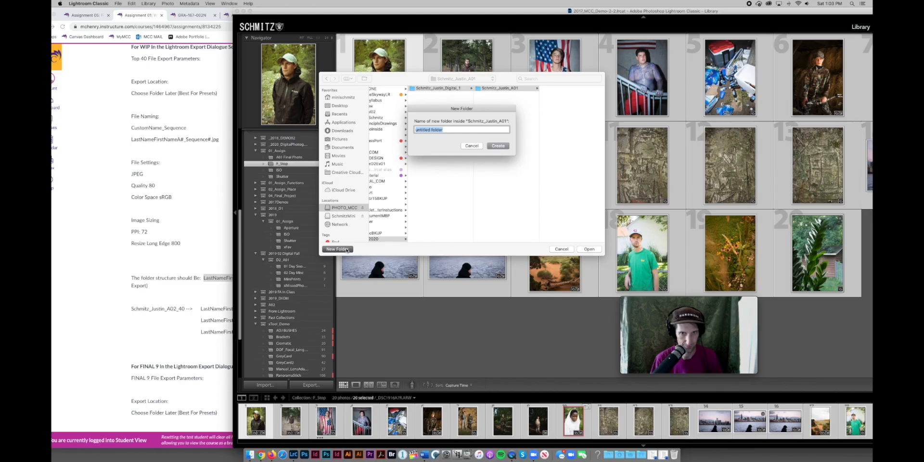
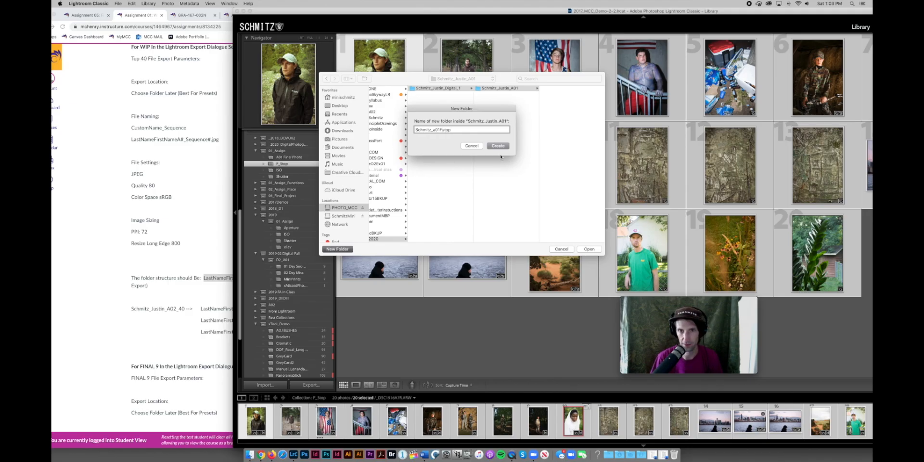
{"action": "key", "text": "Return"}
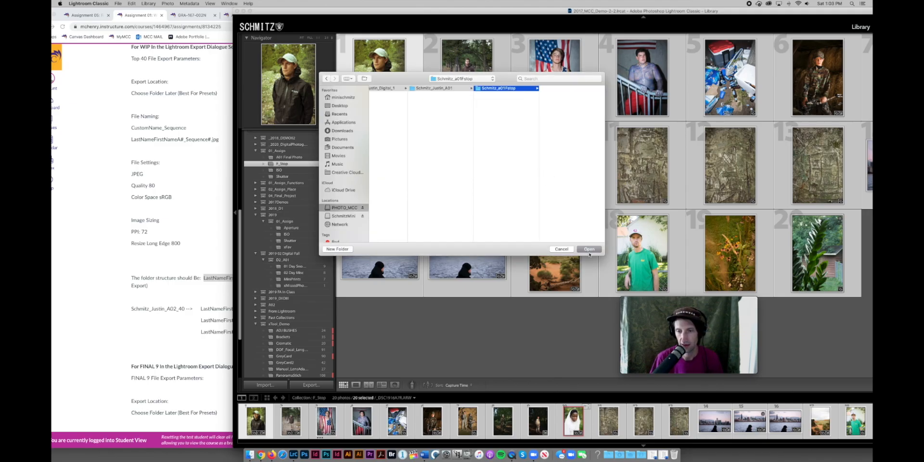
{"action": "left_click", "coordinate": [588, 249]}
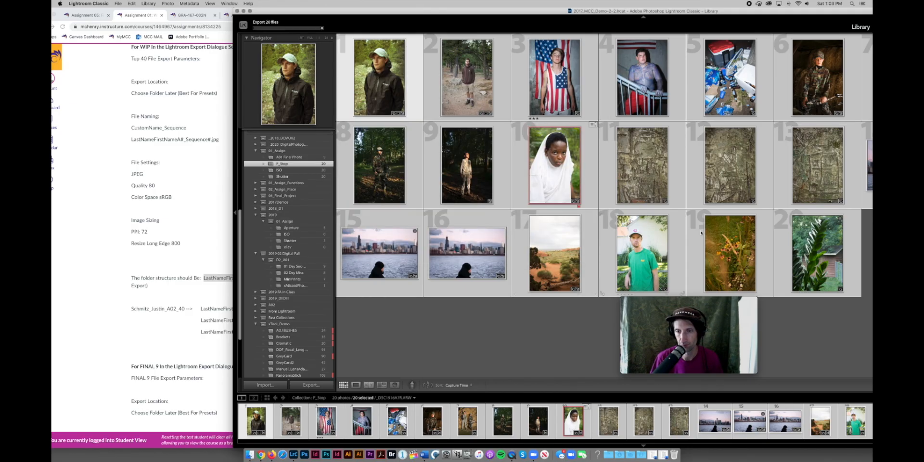
Maximize Lightroom, review the FINAL 9 export settings on Canvas, and open A01 Final Photo.
{"action": "double_click", "coordinate": [641, 12]}
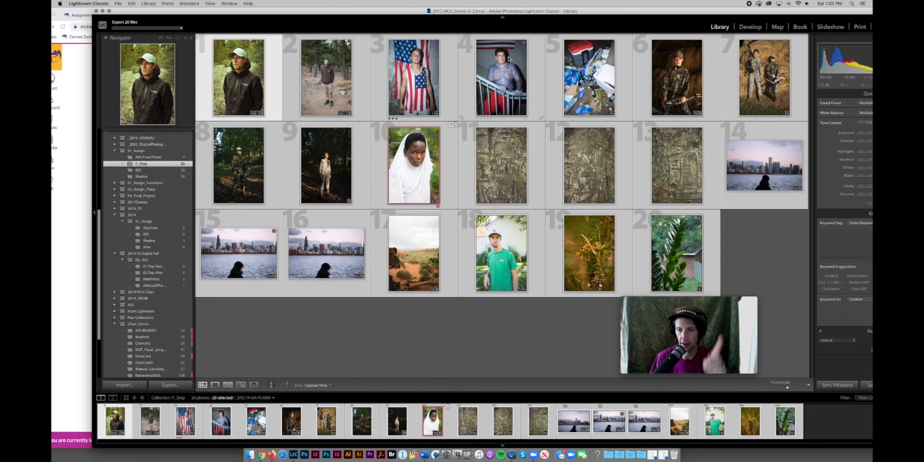
{"action": "left_click", "coordinate": [81, 159]}
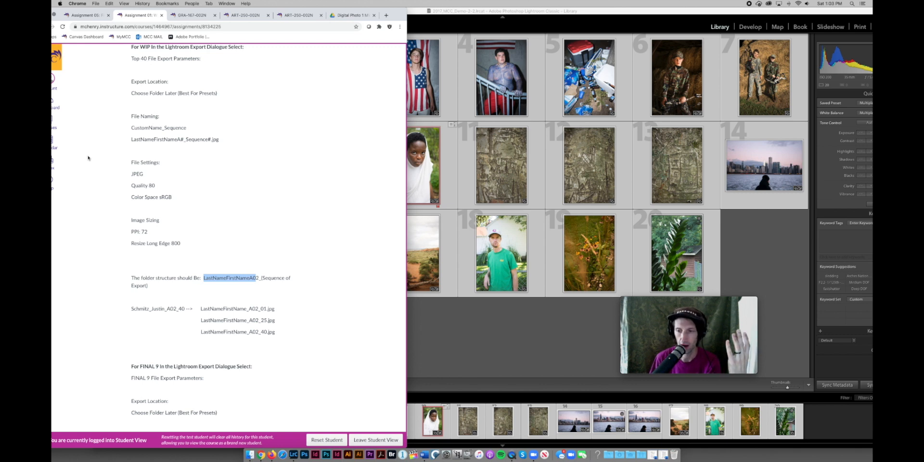
{"action": "scroll", "coordinate": [149, 291], "scroll_direction": "down", "scroll_amount": 5}
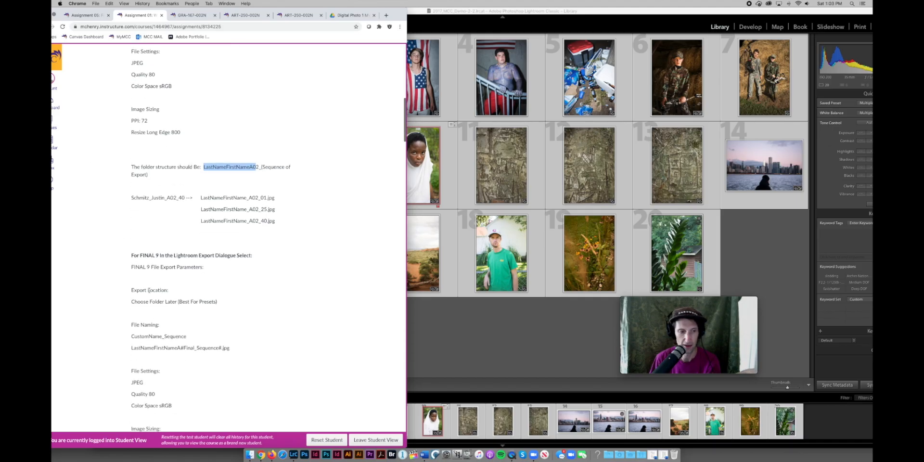
{"action": "scroll", "coordinate": [148, 290], "scroll_direction": "down", "scroll_amount": 3}
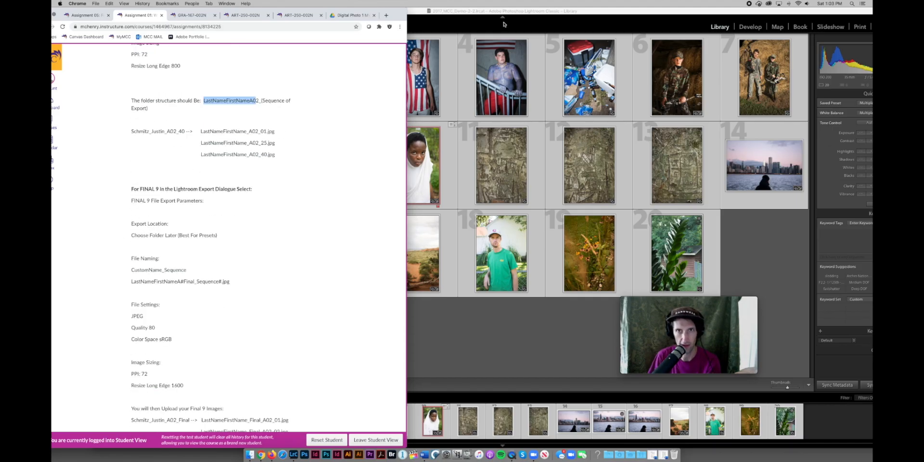
{"action": "left_click", "coordinate": [503, 24]}
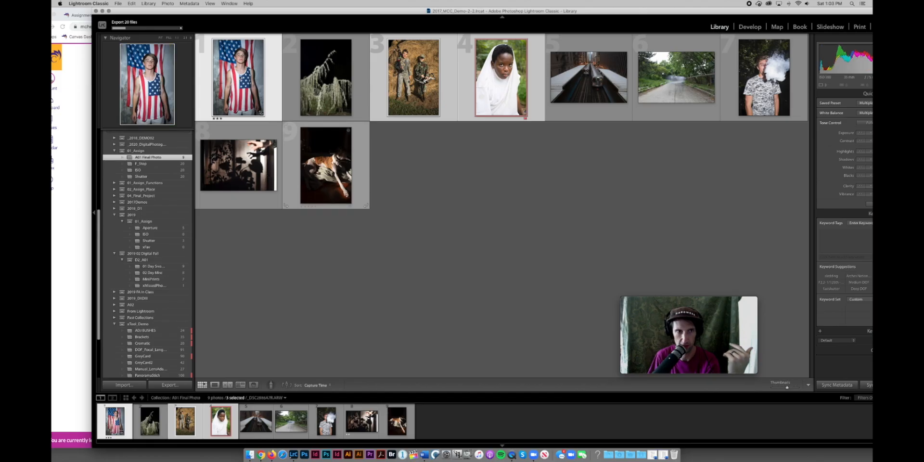
Select all nine final photos and place their export settings beside the instructions.
{"action": "key", "text": "super+a"}
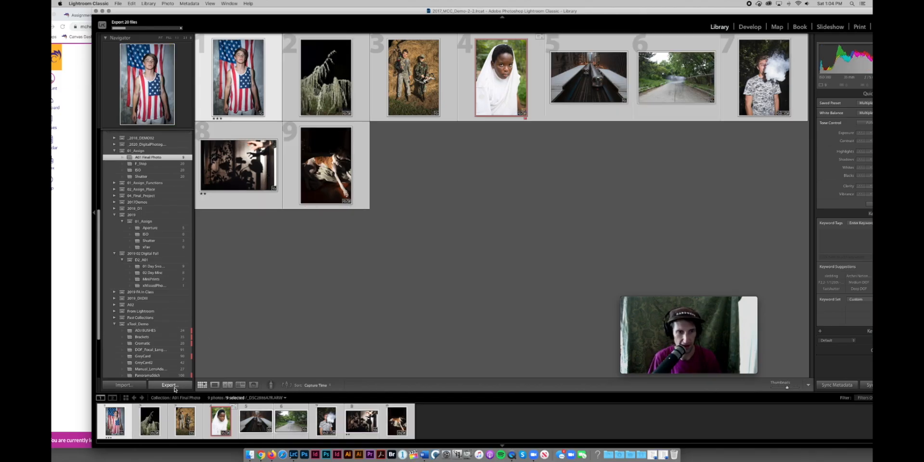
{"action": "left_click", "coordinate": [64, 259]}
{"action": "scroll", "coordinate": [68, 261], "scroll_direction": "down", "scroll_amount": 10}
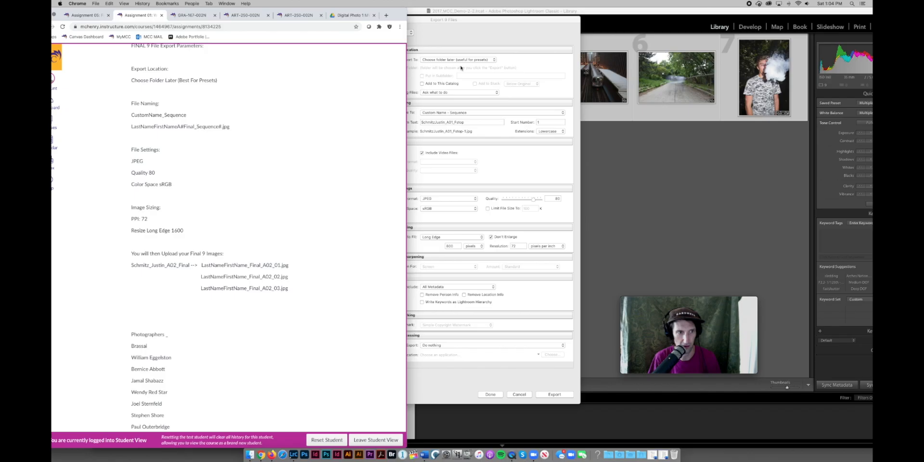
{"action": "left_click_drag", "start_coordinate": [470, 20], "coordinate": [569, 21]}
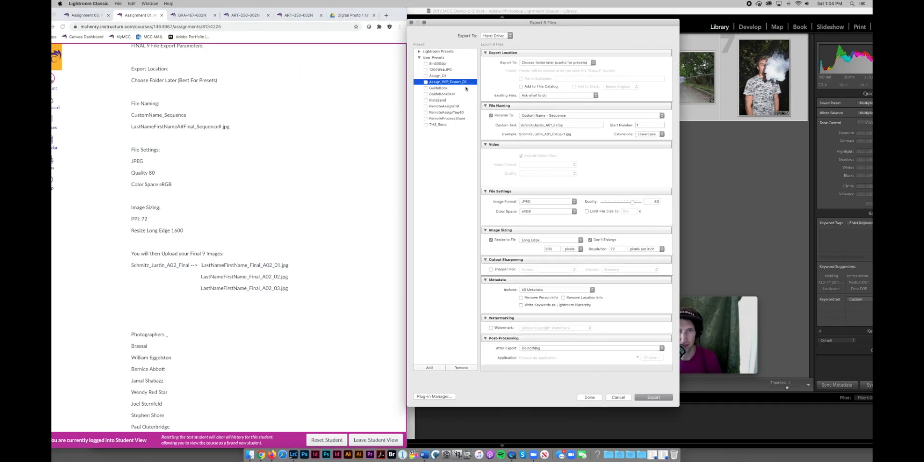
Change the custom name ending to A01_Final and the long edge to 1600 pixels.
{"action": "left_click", "coordinate": [565, 125]}
{"action": "left_click", "coordinate": [566, 126]}
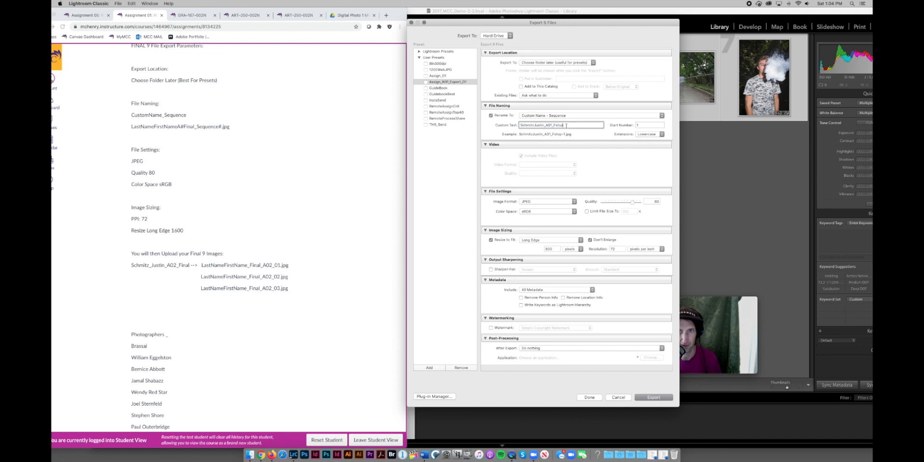
{"action": "key", "text": "BackSpace"}
{"action": "key", "text": "BackSpace"}
{"action": "key", "text": "BackSpace"}
{"action": "key", "text": "BackSpace"}
{"action": "type", "text": "ian"}
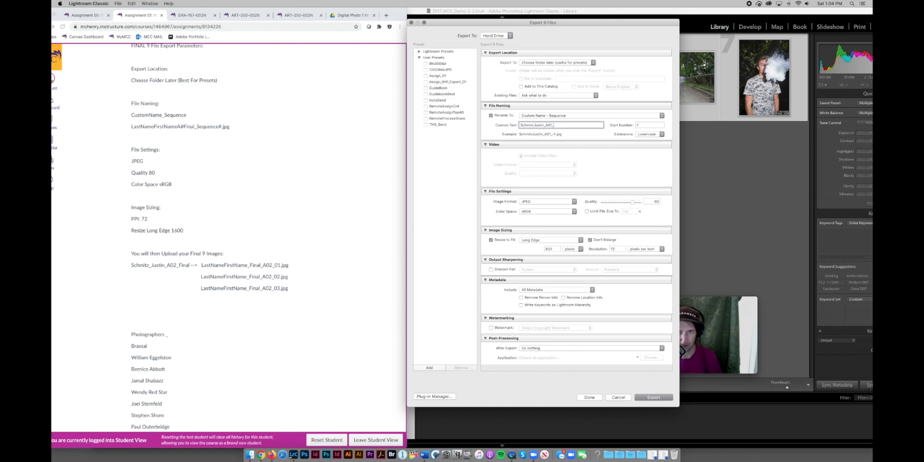
{"action": "key", "text": "BackSpace"}
{"action": "key", "text": "BackSpace"}
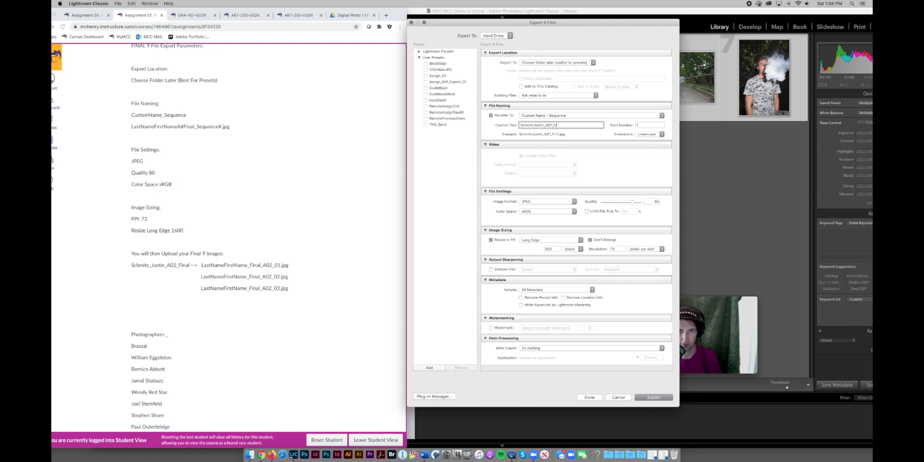
{"action": "type", "text": "nal"}
{"action": "left_click", "coordinate": [549, 249]}
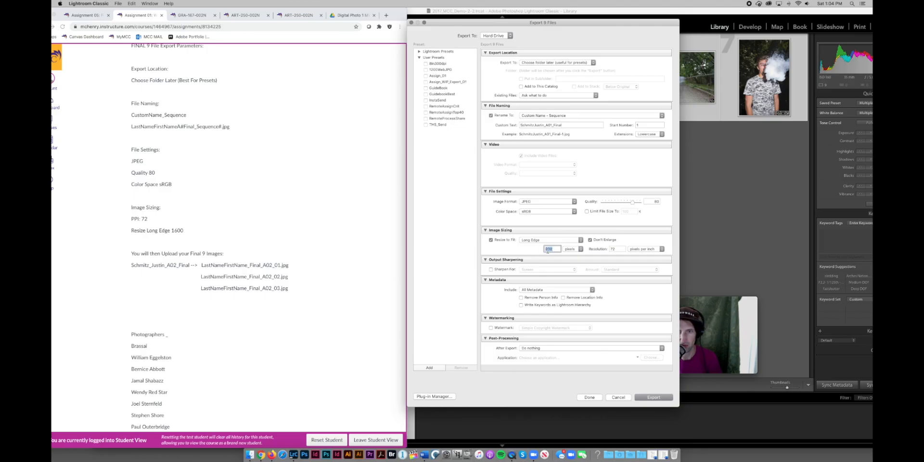
{"action": "type", "text": "16"}
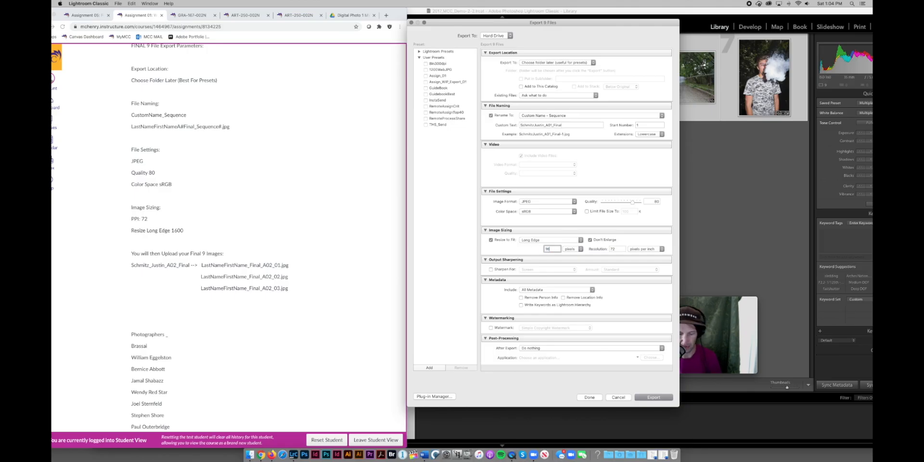
{"action": "type", "text": "00"}
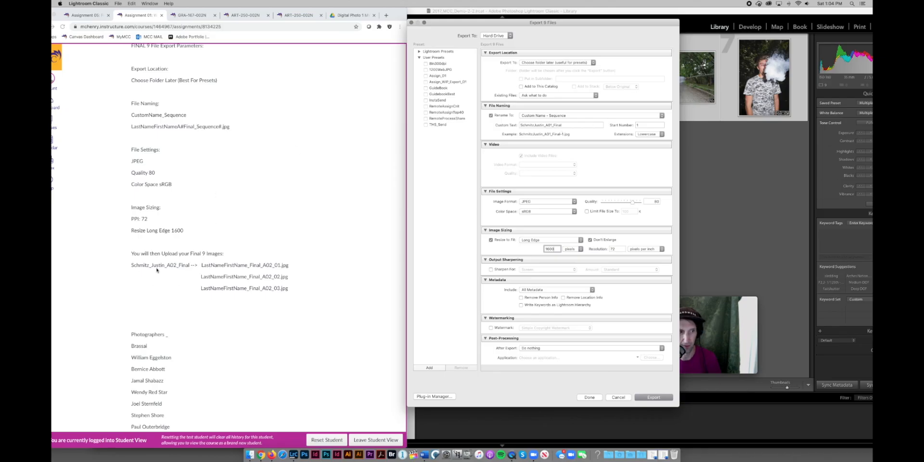
{"action": "left_click", "coordinate": [649, 398]}
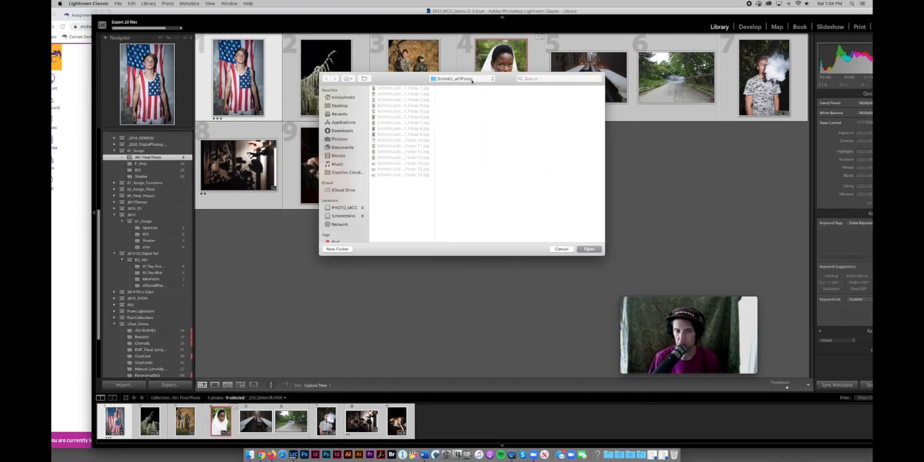
Create the student's _A01_Final folder inside A01 and export the nine photos into it.
{"action": "left_click", "coordinate": [491, 80]}
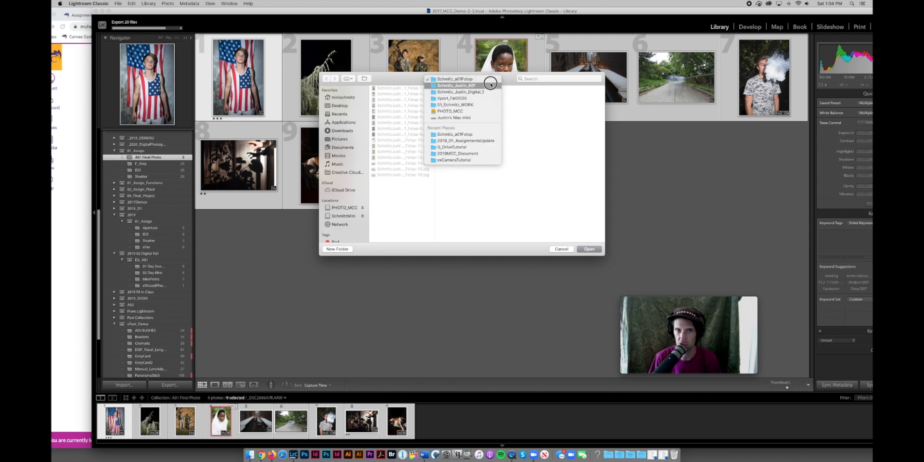
{"action": "left_click", "coordinate": [490, 85]}
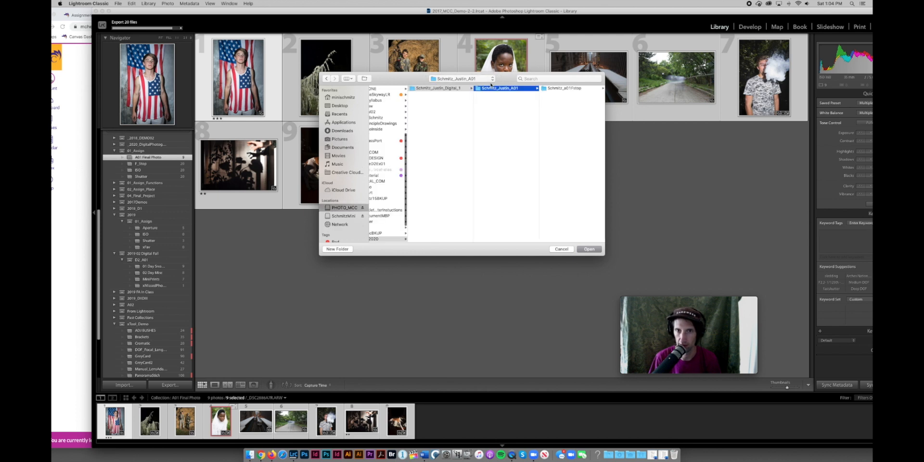
{"action": "left_click", "coordinate": [338, 249]}
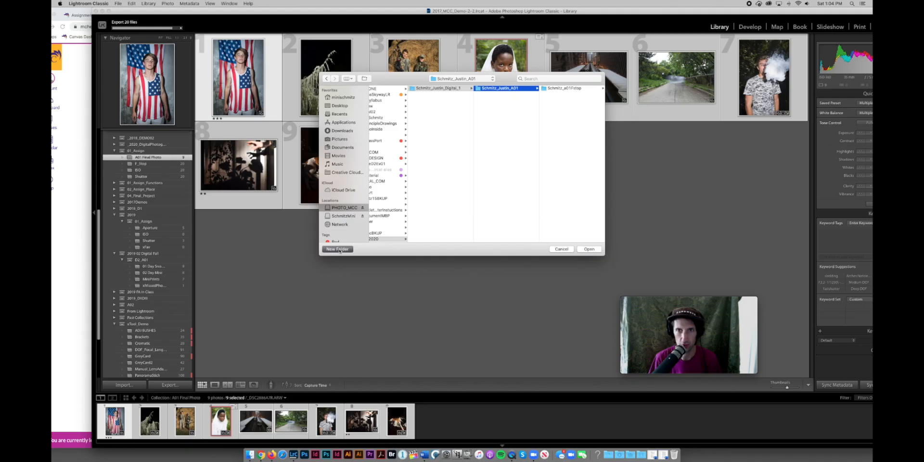
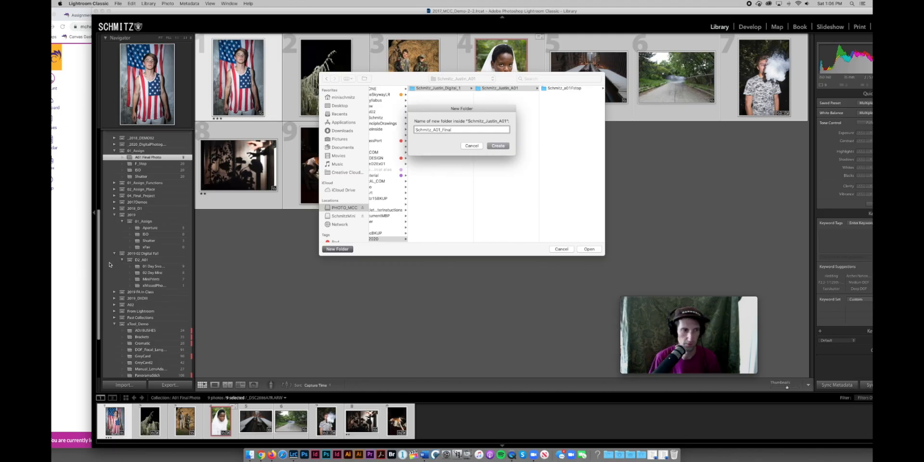
{"action": "key", "text": "super+Tab"}
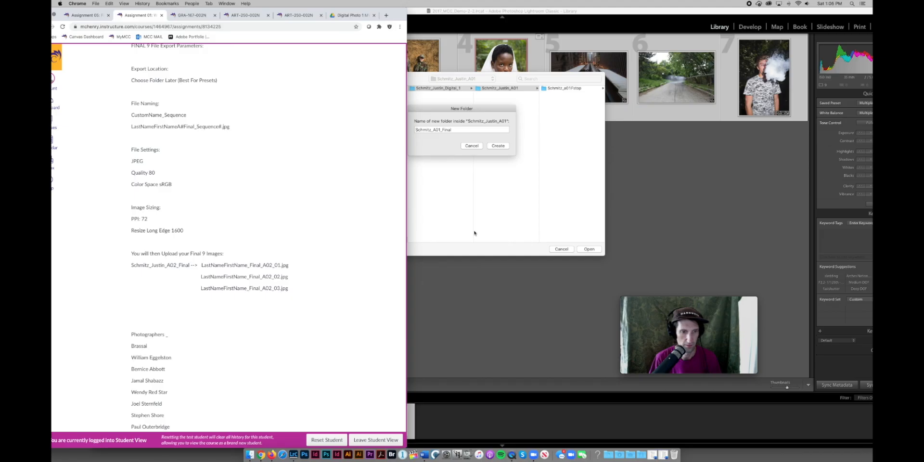
{"action": "left_click", "coordinate": [496, 110]}
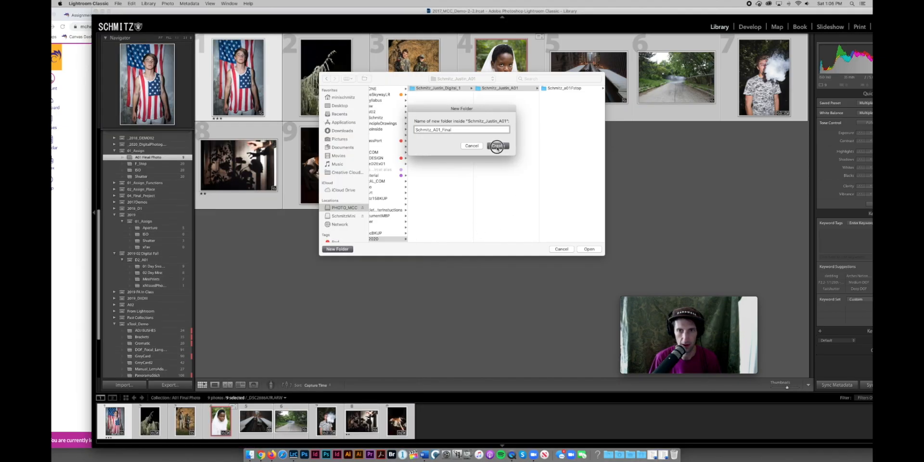
{"action": "left_click", "coordinate": [498, 146]}
{"action": "left_click", "coordinate": [588, 249]}
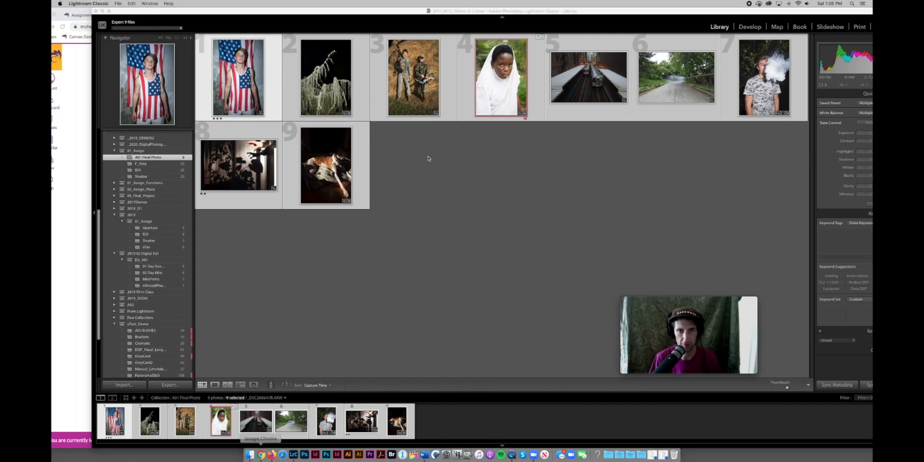
In Finder, drill down from the PHOTO_MCC drive through Xport_Fall2020 and Digital_1 into A01.
{"action": "left_click", "coordinate": [250, 454]}
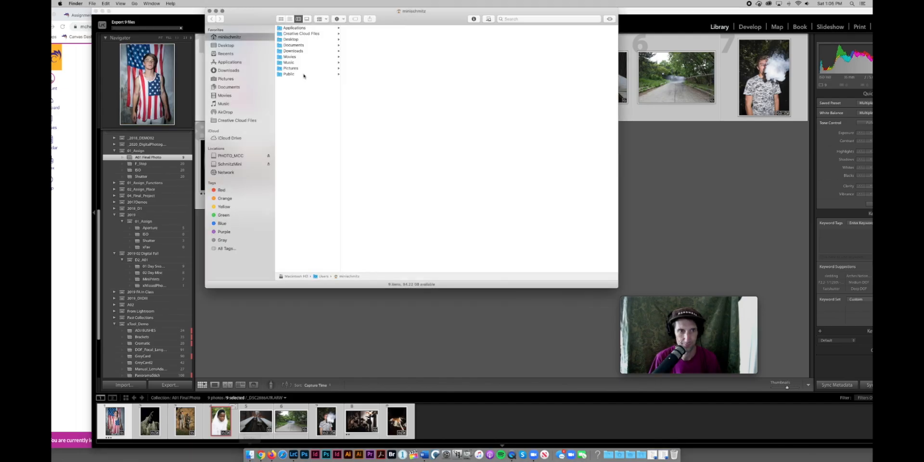
{"action": "left_click", "coordinate": [235, 155]}
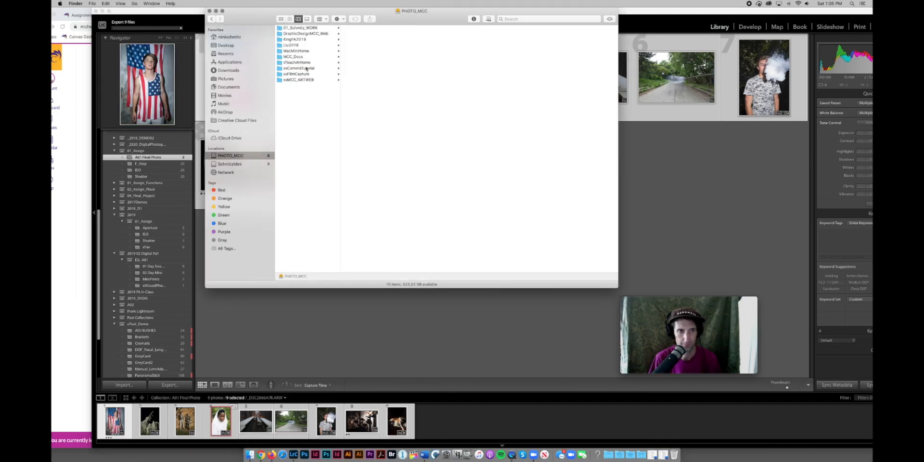
{"action": "left_click", "coordinate": [303, 28]}
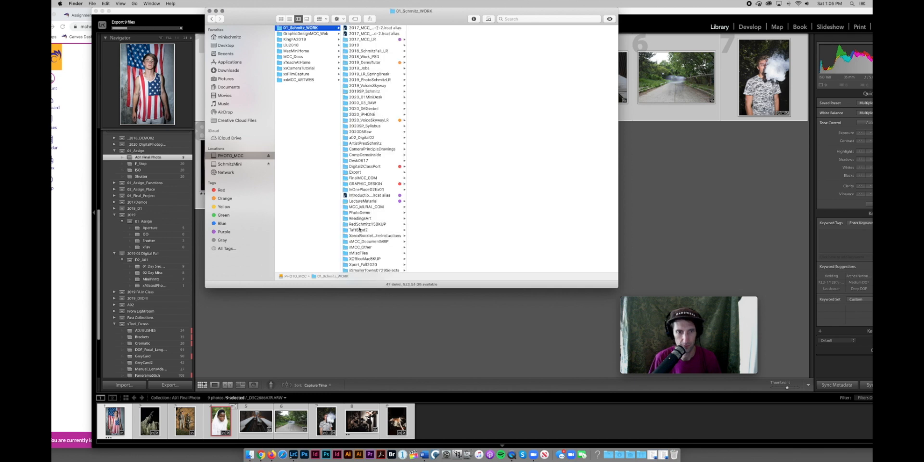
{"action": "left_click", "coordinate": [364, 263]}
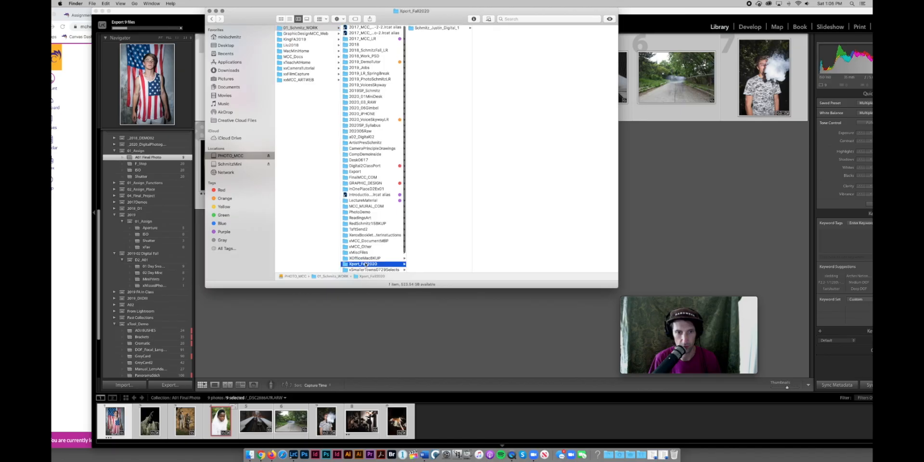
{"action": "left_click", "coordinate": [445, 28]}
{"action": "left_click", "coordinate": [495, 28]}
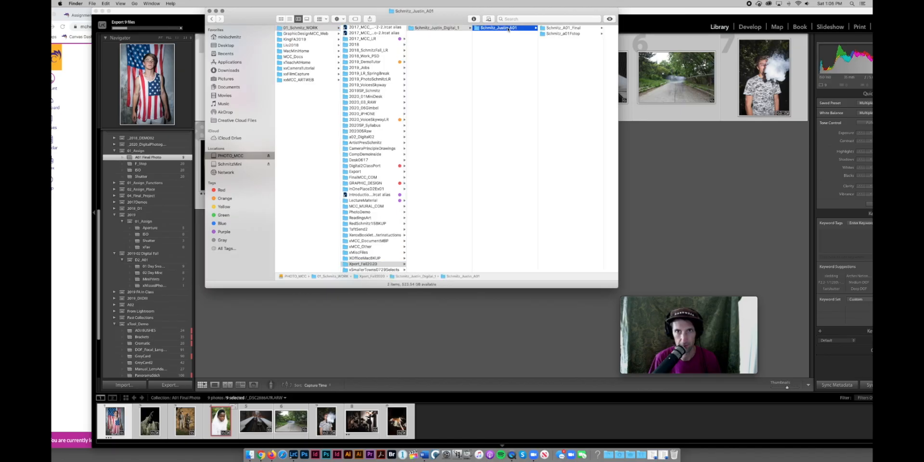
{"action": "left_click", "coordinate": [568, 28]}
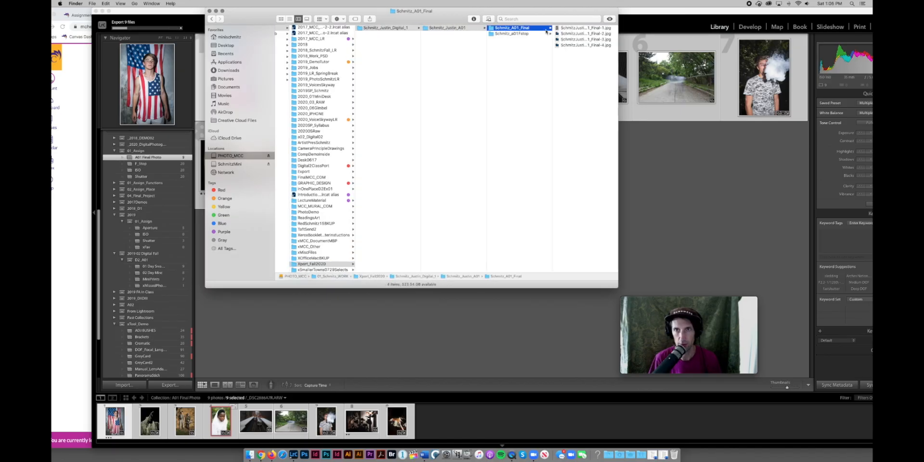
Preview JPEGs in the Fstop and Final folders, finishing on the Fstop folder's 20 files.
{"action": "left_click", "coordinate": [524, 34]}
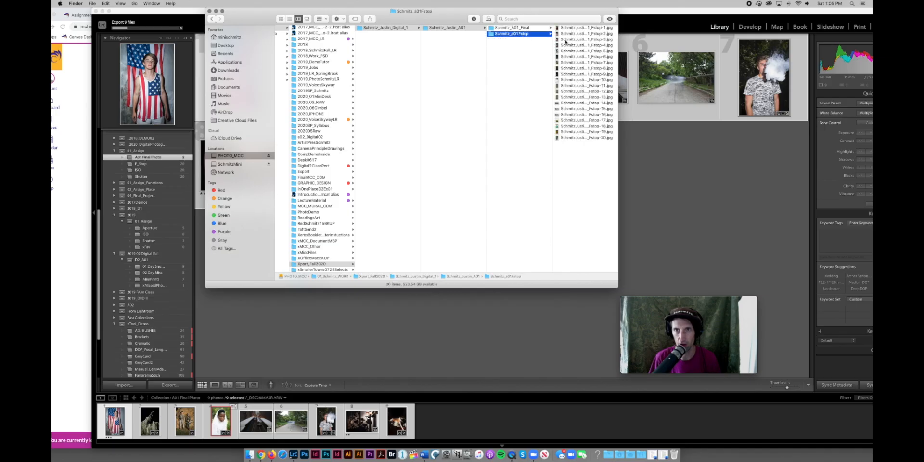
{"action": "left_click", "coordinate": [565, 35]}
{"action": "key", "text": "Down"}
{"action": "key", "text": "Down"}
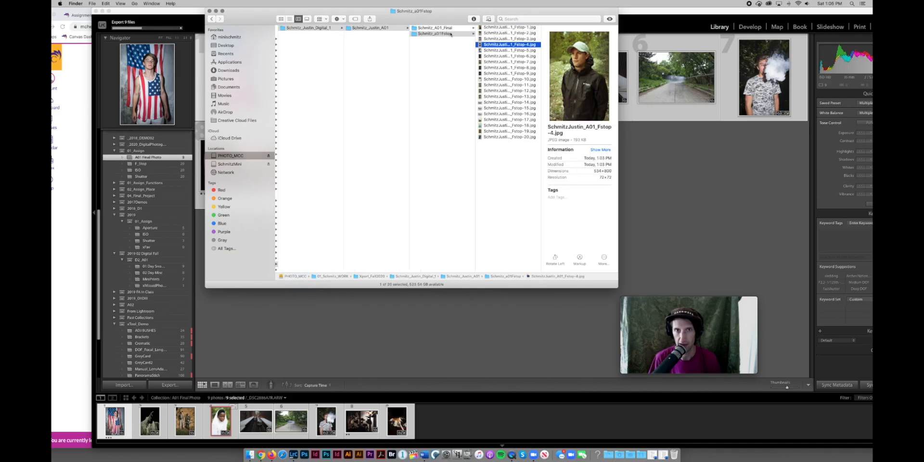
{"action": "left_click", "coordinate": [446, 29]}
{"action": "left_click", "coordinate": [508, 29]}
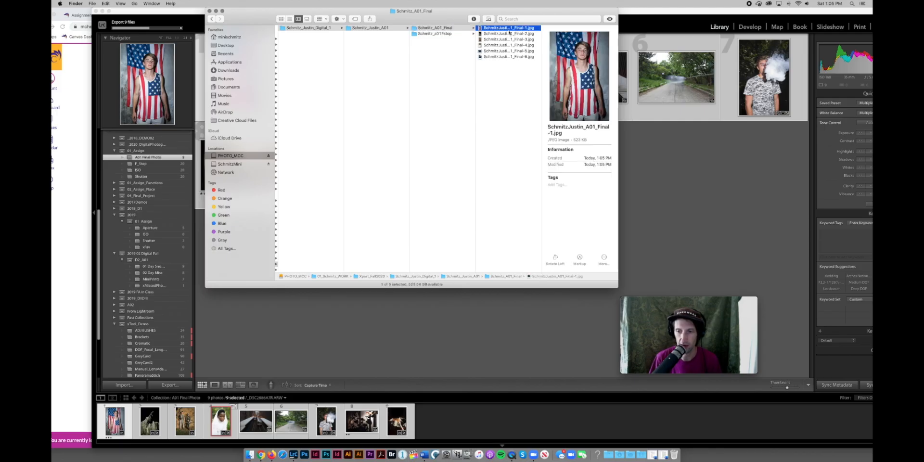
{"action": "left_click", "coordinate": [441, 33]}
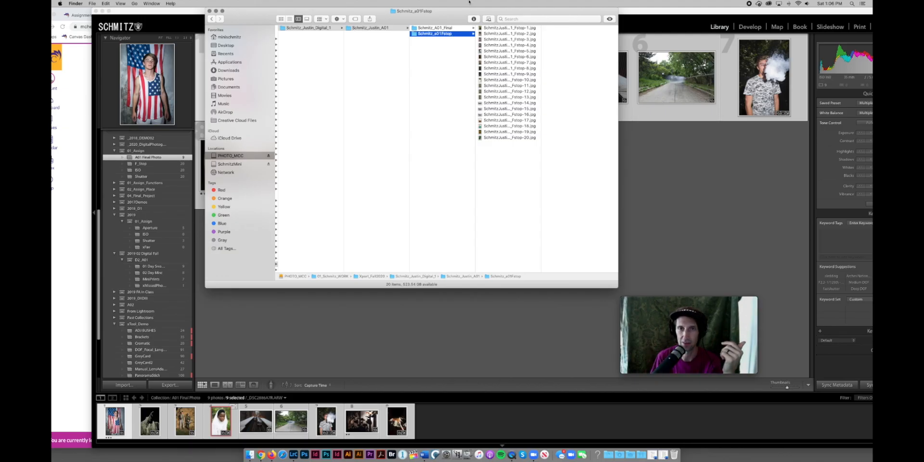
{"action": "mouse_move", "coordinate": [682, 367]}
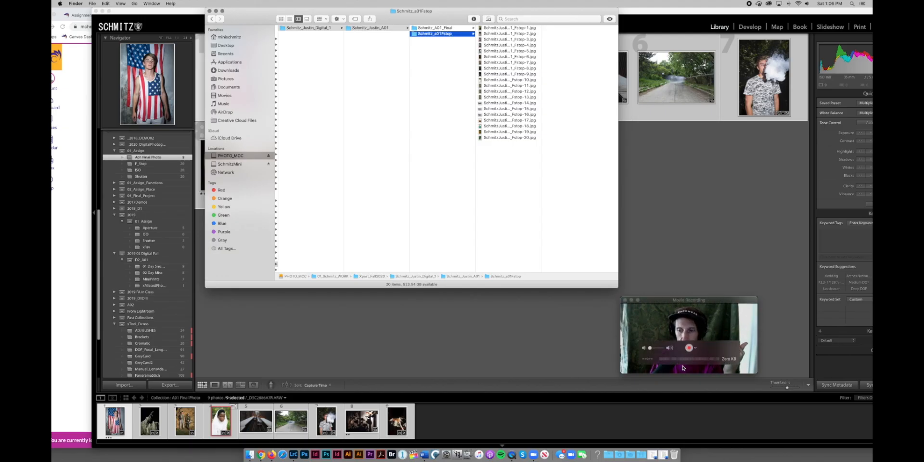